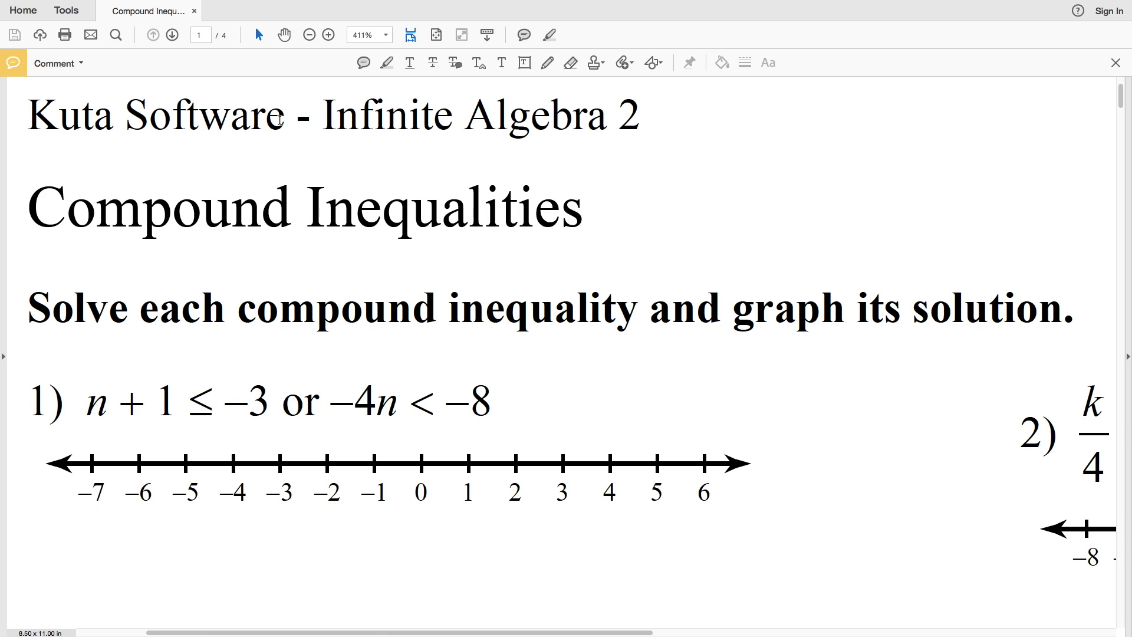
# Step: Handwrite 'and' and 'or' in red ink with the freehand pencil beside the worksheet title
pyautogui.click(548, 64)
pyautogui.moveTo(642, 166); pyautogui.dragTo(677, 177)
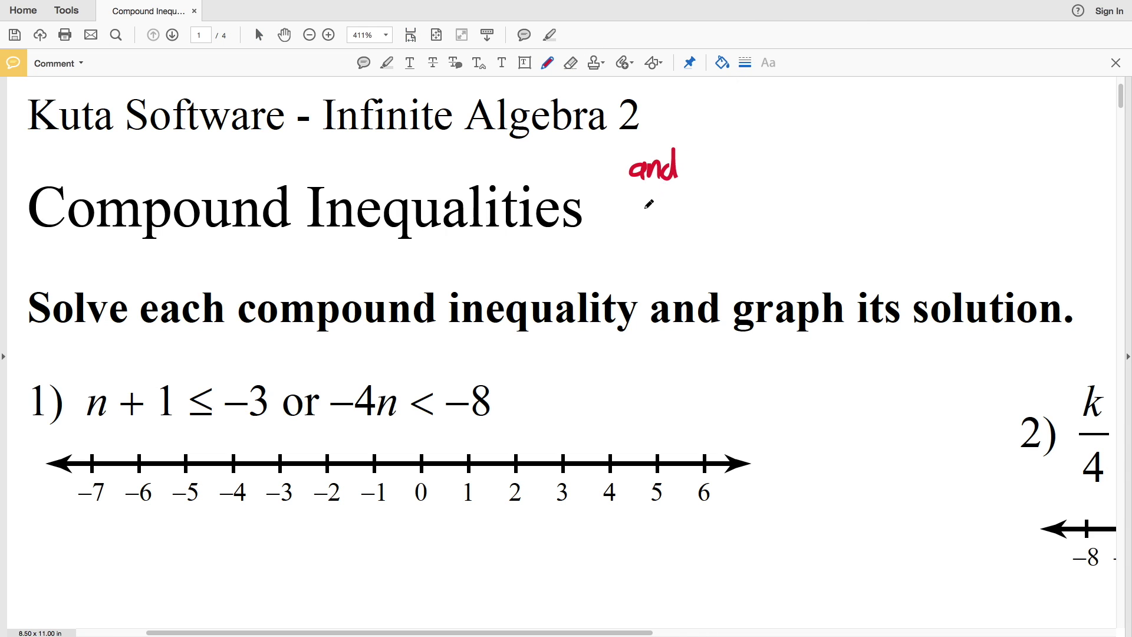
pyautogui.moveTo(641, 211)
pyautogui.mouseDown()
pyautogui.moveTo(651, 219)
pyautogui.moveTo(670, 204)
pyautogui.mouseUp()
# Step: Draw a pair of overlapping red circles next to each word
pyautogui.moveTo(766, 132)
pyautogui.mouseDown()
pyautogui.moveTo(733, 130)
pyautogui.moveTo(714, 157)
pyautogui.moveTo(716, 178)
pyautogui.moveTo(736, 194)
pyautogui.moveTo(776, 192)
pyautogui.moveTo(779, 132)
pyautogui.moveTo(765, 150)
pyautogui.moveTo(806, 194)
pyautogui.moveTo(829, 140)
pyautogui.moveTo(812, 121)
pyautogui.mouseUp()
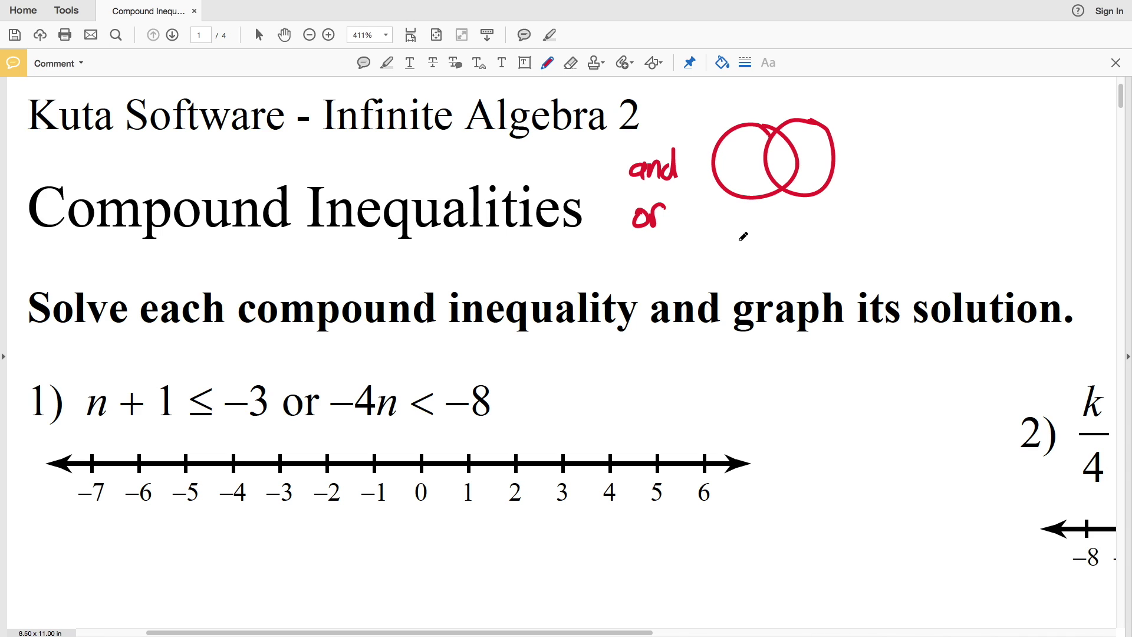
pyautogui.moveTo(748, 224)
pyautogui.mouseDown()
pyautogui.moveTo(719, 235)
pyautogui.moveTo(756, 290)
pyautogui.moveTo(765, 228)
pyautogui.moveTo(788, 220)
pyautogui.moveTo(766, 245)
pyautogui.moveTo(770, 276)
pyautogui.moveTo(799, 288)
pyautogui.moveTo(824, 280)
pyautogui.moveTo(828, 250)
pyautogui.moveTo(798, 217)
pyautogui.mouseUp()
pyautogui.click(723, 63)
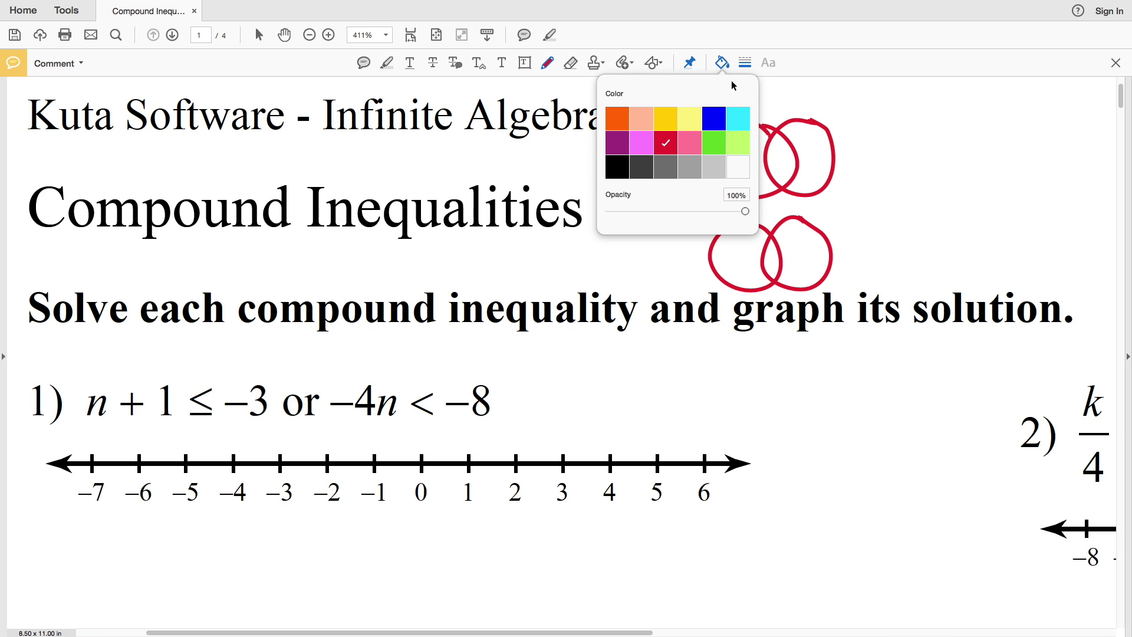
# Step: Shade the overlap of the upper circle pair in blue, undoing stray outline strokes
pyautogui.click(717, 119)
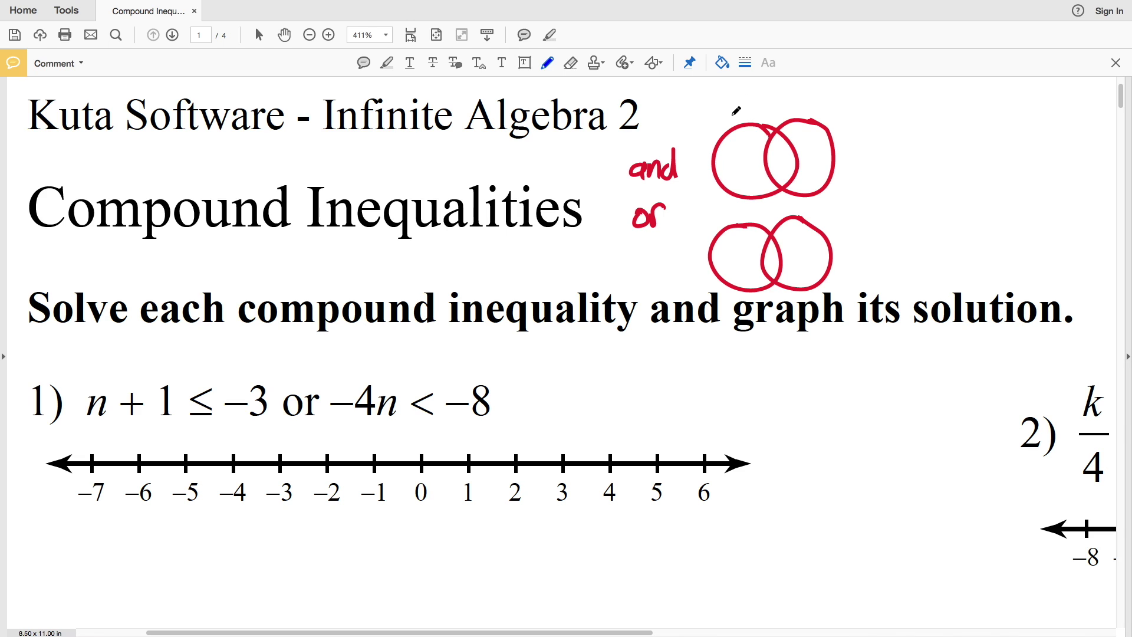
pyautogui.moveTo(723, 167)
pyautogui.mouseDown()
pyautogui.moveTo(743, 201)
pyautogui.moveTo(734, 132)
pyautogui.moveTo(788, 171)
pyautogui.mouseUp()
pyautogui.hotkey('ctrl', 'z')
pyautogui.moveTo(806, 121)
pyautogui.mouseDown()
pyautogui.moveTo(783, 194)
pyautogui.moveTo(832, 133)
pyautogui.moveTo(819, 183)
pyautogui.mouseUp()
pyautogui.hotkey('ctrl', 'z')
pyautogui.moveTo(780, 134); pyautogui.dragTo(781, 181)
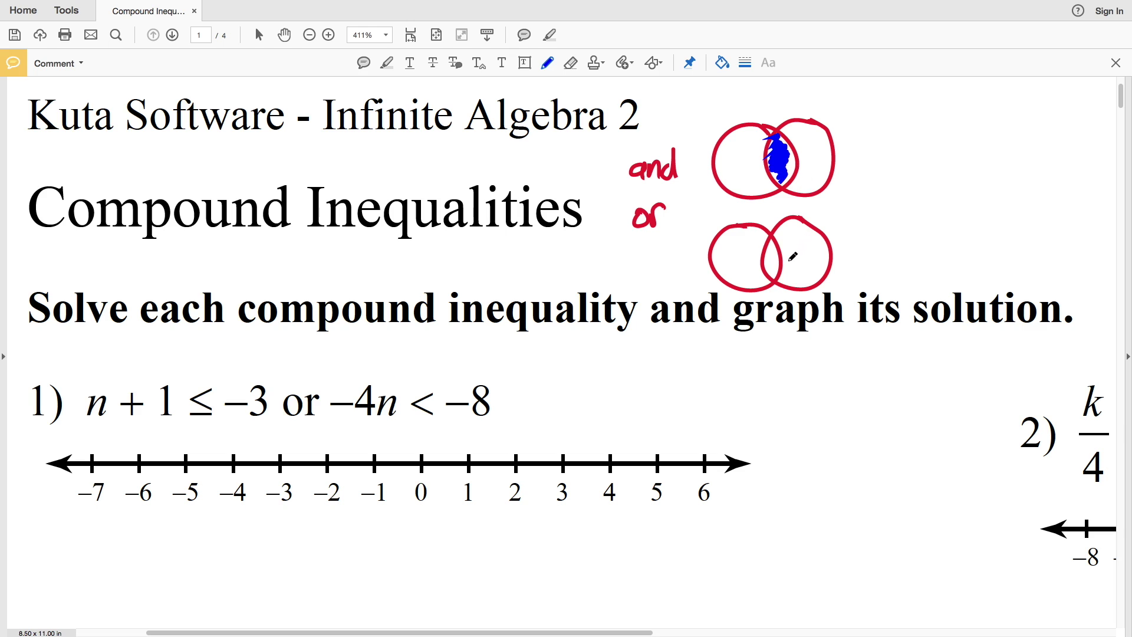
# Step: Fill both lower circles with blue shading, undoing stray strokes
pyautogui.moveTo(759, 222)
pyautogui.mouseDown()
pyautogui.moveTo(710, 285)
pyautogui.moveTo(774, 287)
pyautogui.moveTo(770, 246)
pyautogui.moveTo(728, 230)
pyautogui.moveTo(777, 224)
pyautogui.moveTo(769, 262)
pyautogui.moveTo(795, 284)
pyautogui.moveTo(834, 276)
pyautogui.moveTo(801, 217)
pyautogui.mouseUp()
pyautogui.hotkey('ctrl', 'z')
pyautogui.hotkey('ctrl', 'z')
pyautogui.moveTo(629, 239); pyautogui.dragTo(672, 233)
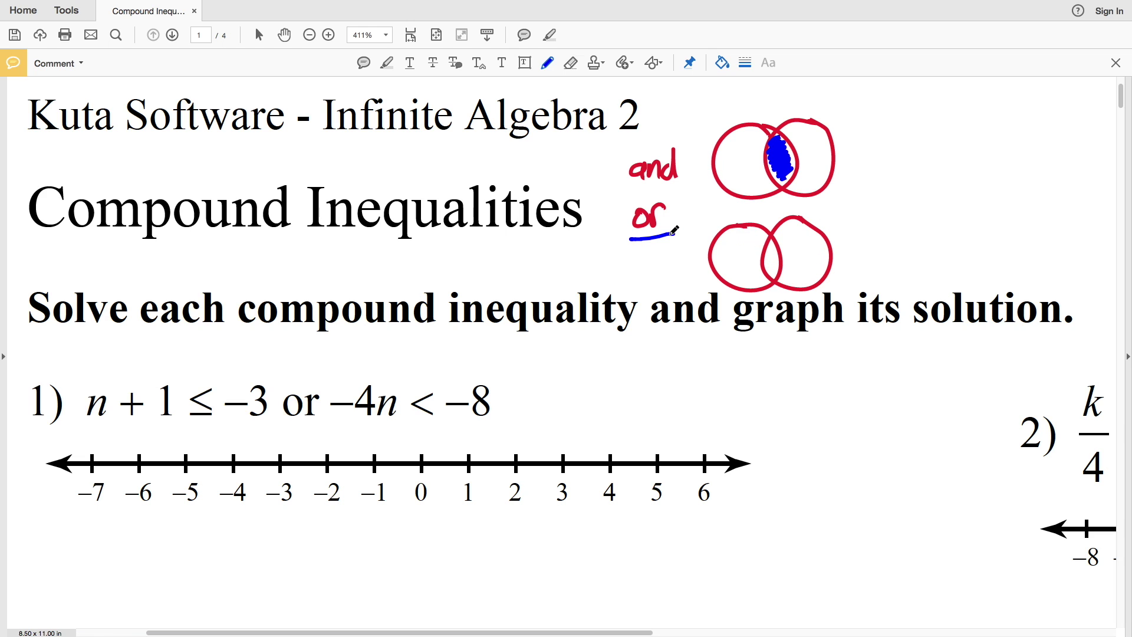
pyautogui.hotkey('ctrl', 'z')
pyautogui.moveTo(729, 234)
pyautogui.mouseDown()
pyautogui.moveTo(718, 259)
pyautogui.moveTo(748, 232)
pyautogui.moveTo(727, 272)
pyautogui.moveTo(786, 239)
pyautogui.moveTo(775, 271)
pyautogui.moveTo(790, 230)
pyautogui.moveTo(778, 263)
pyautogui.moveTo(802, 236)
pyautogui.moveTo(819, 242)
pyautogui.moveTo(817, 271)
pyautogui.moveTo(743, 232)
pyautogui.moveTo(824, 262)
pyautogui.mouseUp()
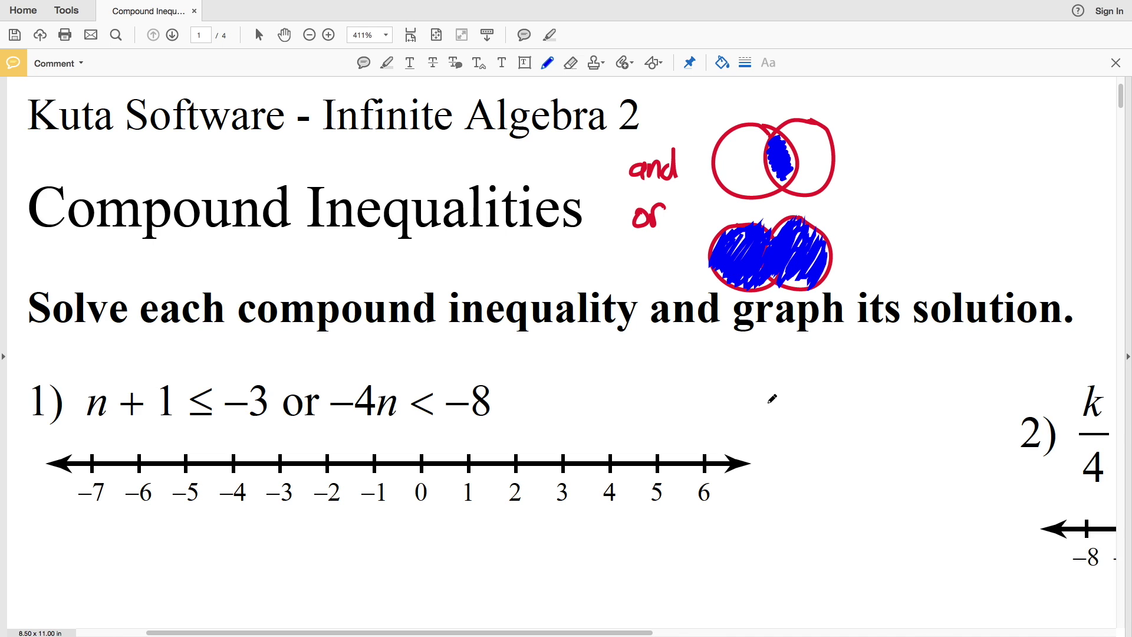
# Step: Underline 'or' in problem 1 in blue, undoing an extra circle stroke
pyautogui.scroll(-5, 772, 398)
pyautogui.hscroll(-1, 771, 399)
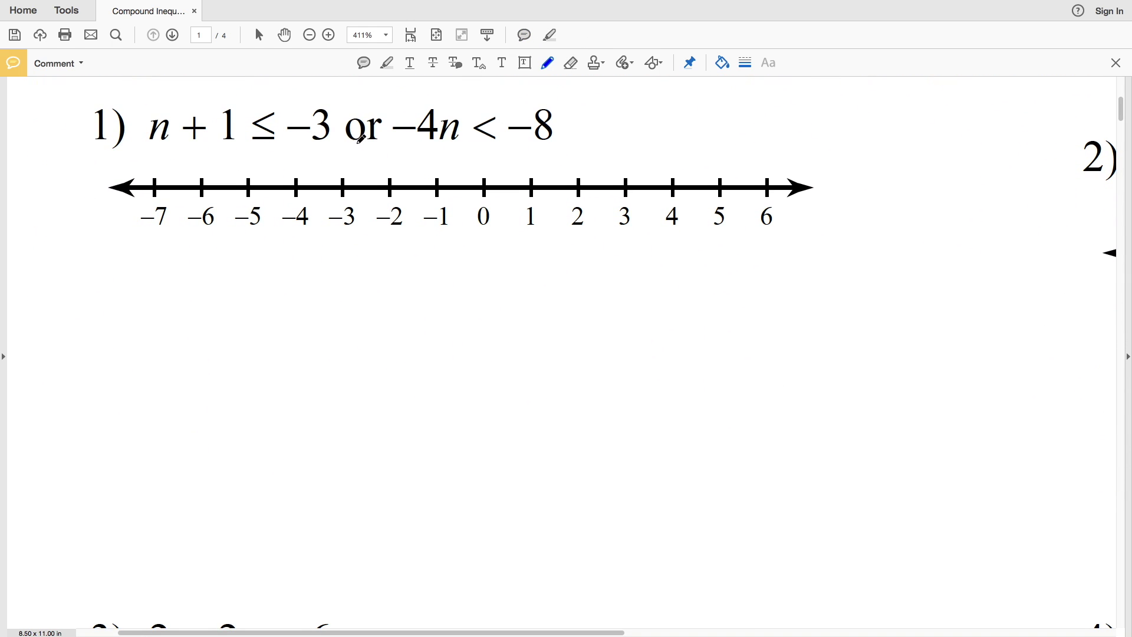
pyautogui.moveTo(342, 143); pyautogui.dragTo(383, 150)
pyautogui.moveTo(363, 109)
pyautogui.mouseDown()
pyautogui.moveTo(361, 158)
pyautogui.moveTo(386, 112)
pyautogui.mouseUp()
pyautogui.hotkey('ctrl', 'z')
# Step: Write n + 1 ≤ −3 below problem 1's number line
pyautogui.moveTo(147, 270); pyautogui.dragTo(164, 295)
pyautogui.moveTo(169, 282); pyautogui.dragTo(187, 281)
pyautogui.moveTo(178, 272)
pyautogui.mouseDown()
pyautogui.moveTo(177, 289)
pyautogui.moveTo(197, 294)
pyautogui.mouseUp()
pyautogui.moveTo(240, 263); pyautogui.dragTo(243, 279)
pyautogui.moveTo(257, 270); pyautogui.dragTo(271, 269)
pyautogui.moveTo(282, 256)
pyautogui.mouseDown()
pyautogui.moveTo(300, 260)
pyautogui.moveTo(284, 286)
pyautogui.mouseUp()
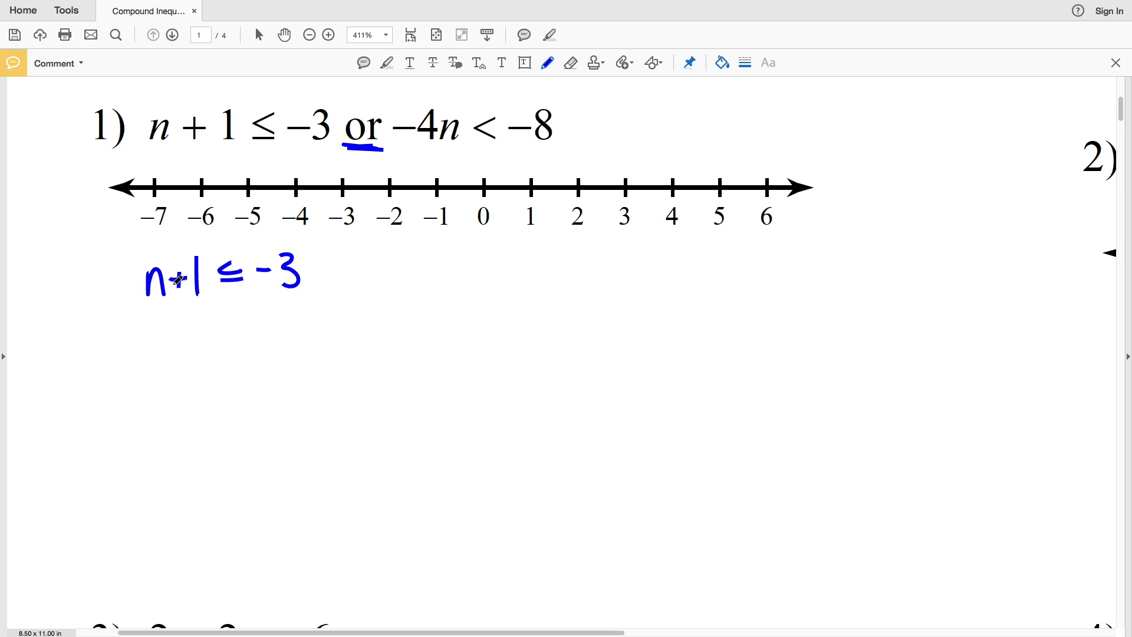
# Step: Subtract 1 from each side and write the result n ≤ −4
pyautogui.moveTo(178, 319); pyautogui.dragTo(203, 333)
pyautogui.moveTo(175, 337); pyautogui.dragTo(211, 337)
pyautogui.moveTo(267, 310); pyautogui.dragTo(282, 309)
pyautogui.moveTo(290, 298)
pyautogui.mouseDown()
pyautogui.moveTo(280, 326)
pyautogui.moveTo(315, 331)
pyautogui.mouseUp()
pyautogui.moveTo(188, 372)
pyautogui.mouseDown()
pyautogui.moveTo(204, 371)
pyautogui.moveTo(208, 398)
pyautogui.mouseUp()
pyautogui.moveTo(239, 364); pyautogui.dragTo(240, 386)
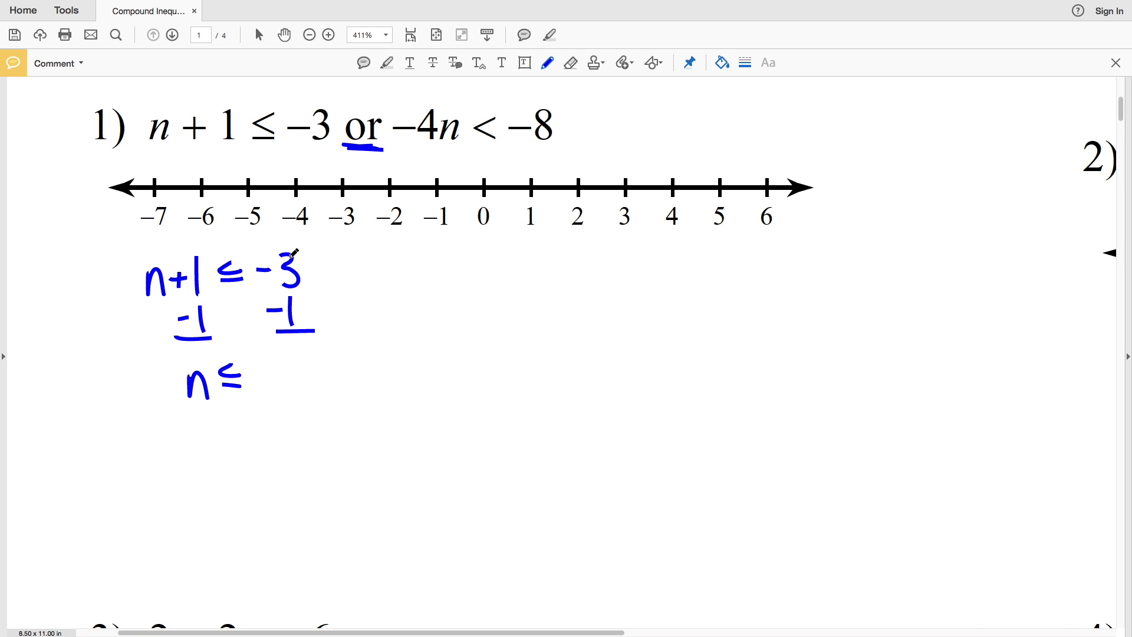
pyautogui.moveTo(257, 370); pyautogui.dragTo(271, 369)
pyautogui.moveTo(281, 352)
pyautogui.mouseDown()
pyautogui.moveTo(302, 369)
pyautogui.moveTo(296, 390)
pyautogui.mouseUp()
# Step: Graph n ≤ −4 in red with a closed dot at −4 and a leftward ray
pyautogui.click(721, 62)
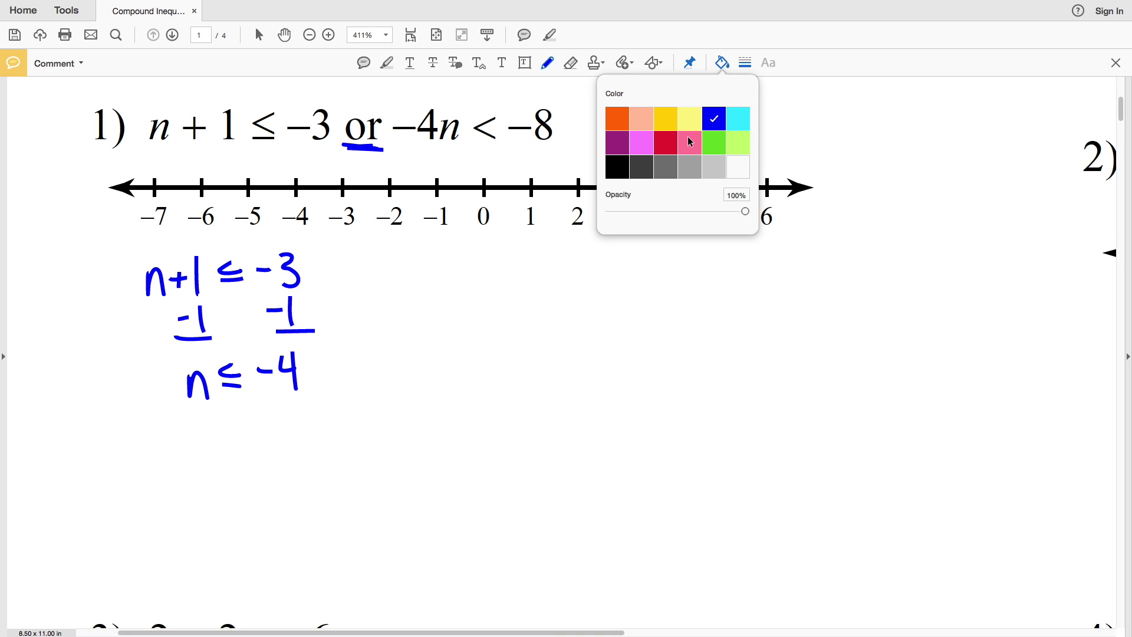
pyautogui.click(719, 66)
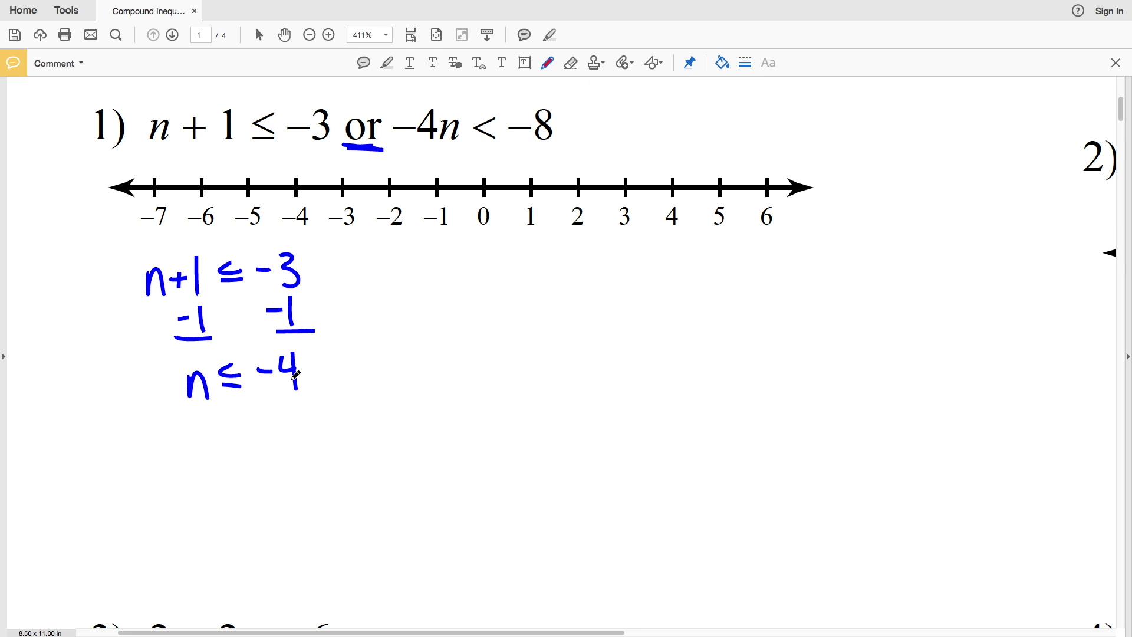
pyautogui.moveTo(304, 183)
pyautogui.mouseDown()
pyautogui.moveTo(120, 184)
pyautogui.moveTo(137, 195)
pyautogui.moveTo(123, 193)
pyautogui.moveTo(144, 174)
pyautogui.moveTo(122, 189)
pyautogui.moveTo(151, 198)
pyautogui.mouseUp()
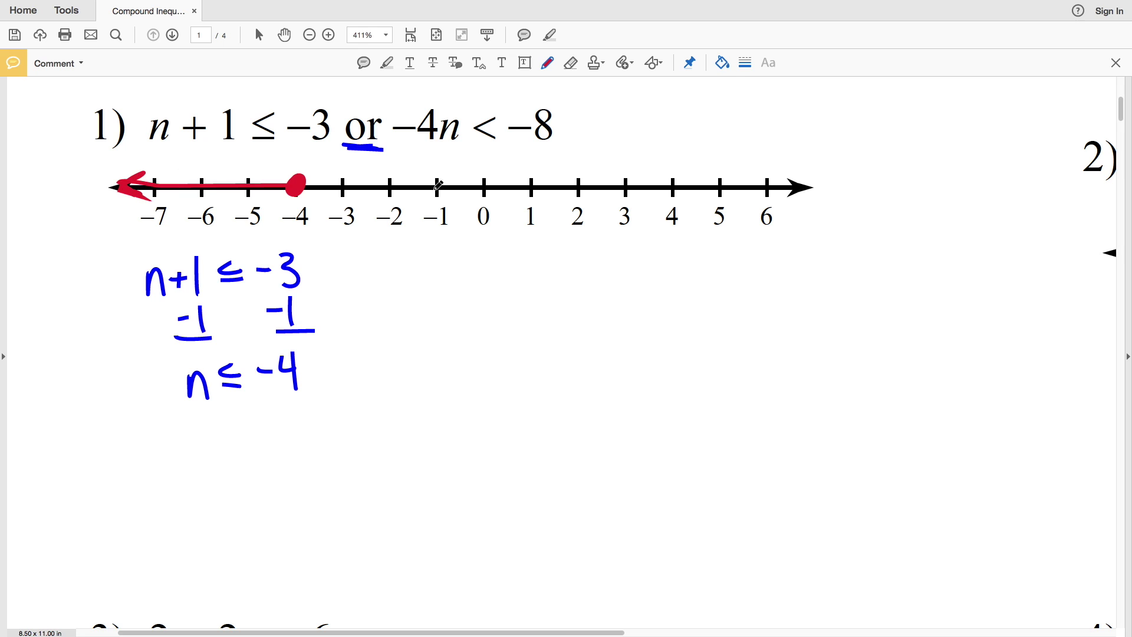
# Step: In blue, write −4n < −8 and divide both sides by −4
pyautogui.click(721, 63)
pyautogui.click(715, 116)
pyautogui.moveTo(441, 262)
pyautogui.mouseDown()
pyautogui.moveTo(479, 254)
pyautogui.moveTo(501, 278)
pyautogui.moveTo(559, 263)
pyautogui.mouseUp()
pyautogui.moveTo(457, 284)
pyautogui.mouseDown()
pyautogui.moveTo(508, 281)
pyautogui.moveTo(479, 299)
pyautogui.mouseUp()
pyautogui.moveTo(478, 300)
pyautogui.mouseDown()
pyautogui.moveTo(501, 297)
pyautogui.moveTo(493, 317)
pyautogui.mouseUp()
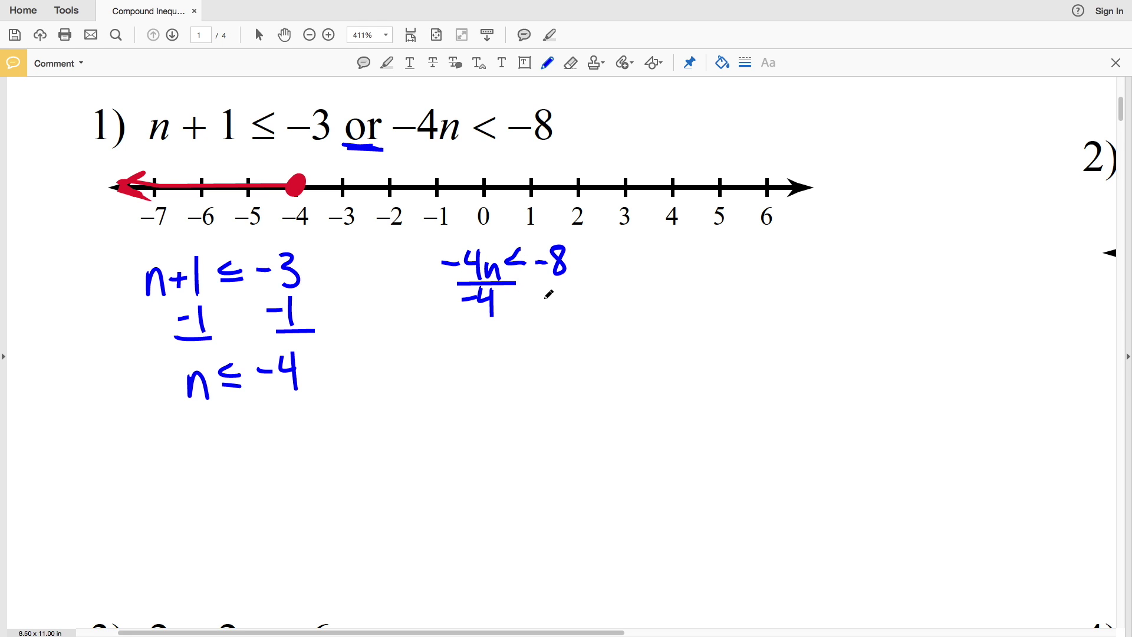
pyautogui.moveTo(546, 281); pyautogui.dragTo(581, 278)
pyautogui.moveTo(549, 298); pyautogui.dragTo(578, 295)
pyautogui.moveTo(579, 288); pyautogui.dragTo(581, 309)
# Step: Finish the second result as n > 2 and mark an open circle at 2
pyautogui.moveTo(485, 368); pyautogui.dragTo(502, 368)
pyautogui.moveTo(521, 245)
pyautogui.mouseDown()
pyautogui.moveTo(497, 255)
pyautogui.moveTo(523, 275)
pyautogui.moveTo(518, 241)
pyautogui.mouseUp()
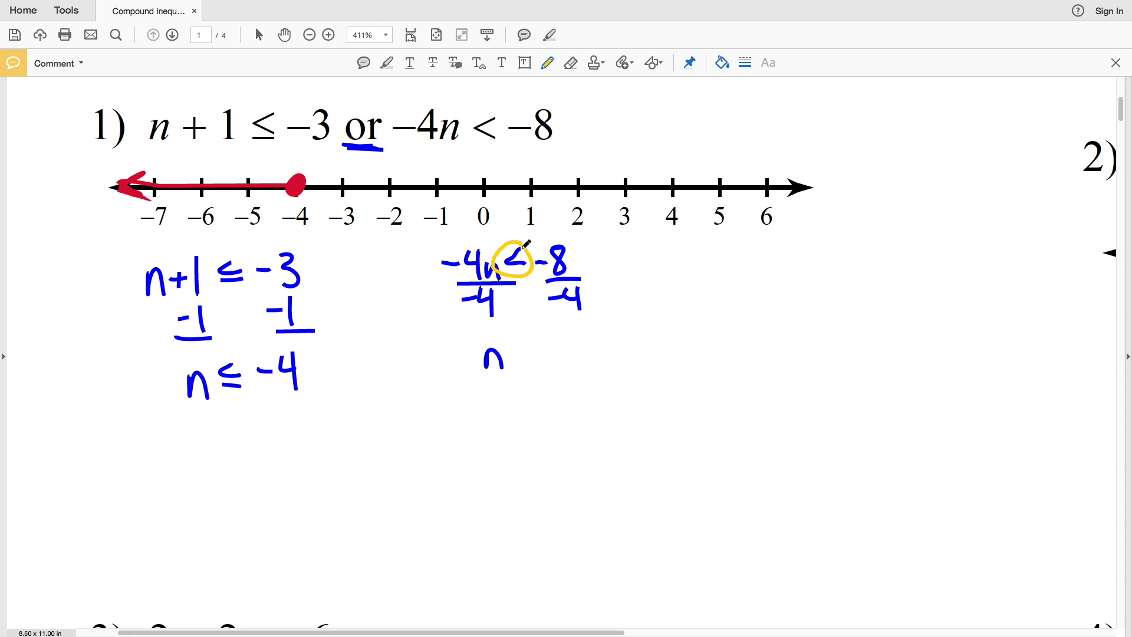
pyautogui.click(723, 64)
pyautogui.click(715, 116)
pyautogui.moveTo(514, 337)
pyautogui.mouseDown()
pyautogui.moveTo(514, 355)
pyautogui.moveTo(563, 344)
pyautogui.moveTo(570, 357)
pyautogui.mouseUp()
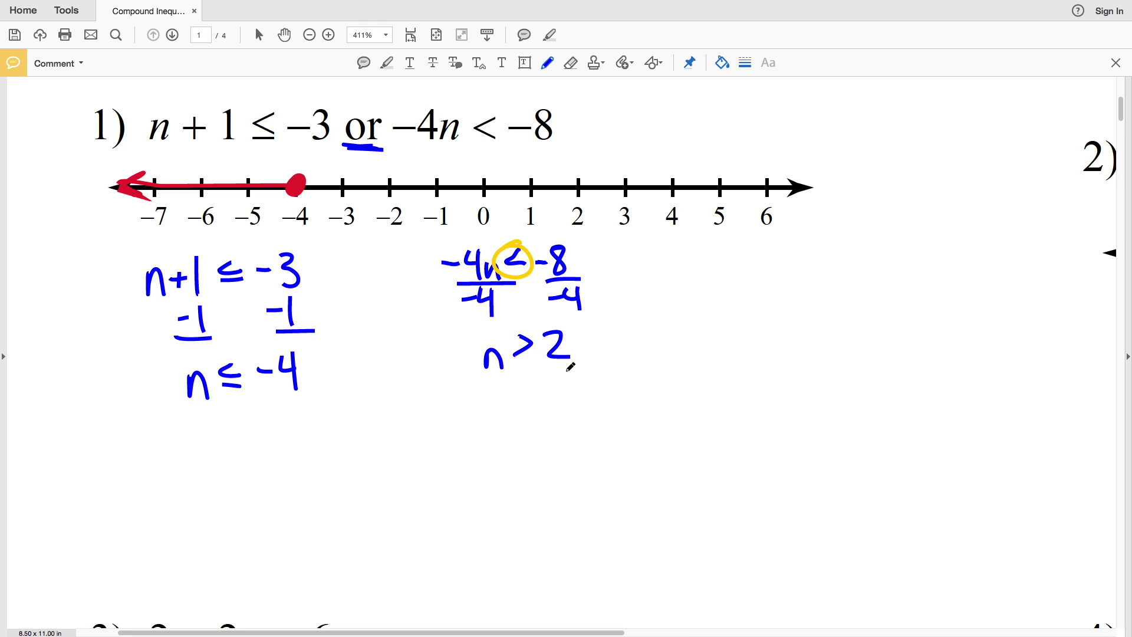
pyautogui.moveTo(583, 180)
pyautogui.mouseDown()
pyautogui.moveTo(798, 192)
pyautogui.moveTo(781, 174)
pyautogui.moveTo(802, 184)
pyautogui.moveTo(783, 206)
pyautogui.mouseUp()
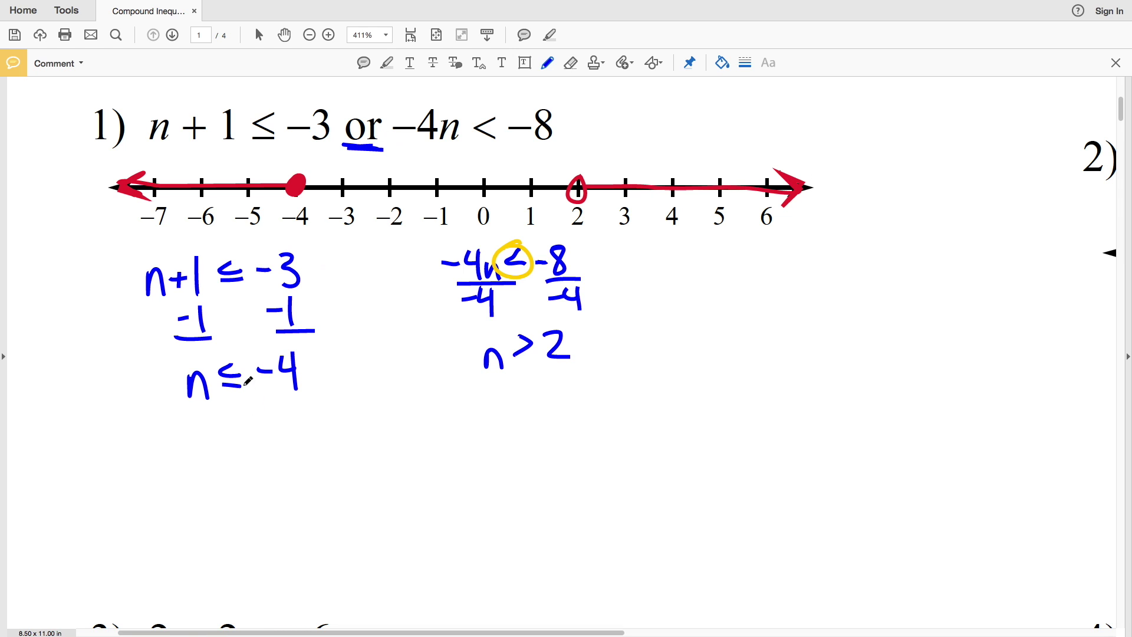
# Step: Write 'or' between n ≤ −4 and n > 2 and underline the answer in red
pyautogui.moveTo(372, 365); pyautogui.dragTo(372, 368)
pyautogui.moveTo(396, 365)
pyautogui.mouseDown()
pyautogui.moveTo(396, 384)
pyautogui.moveTo(412, 364)
pyautogui.mouseUp()
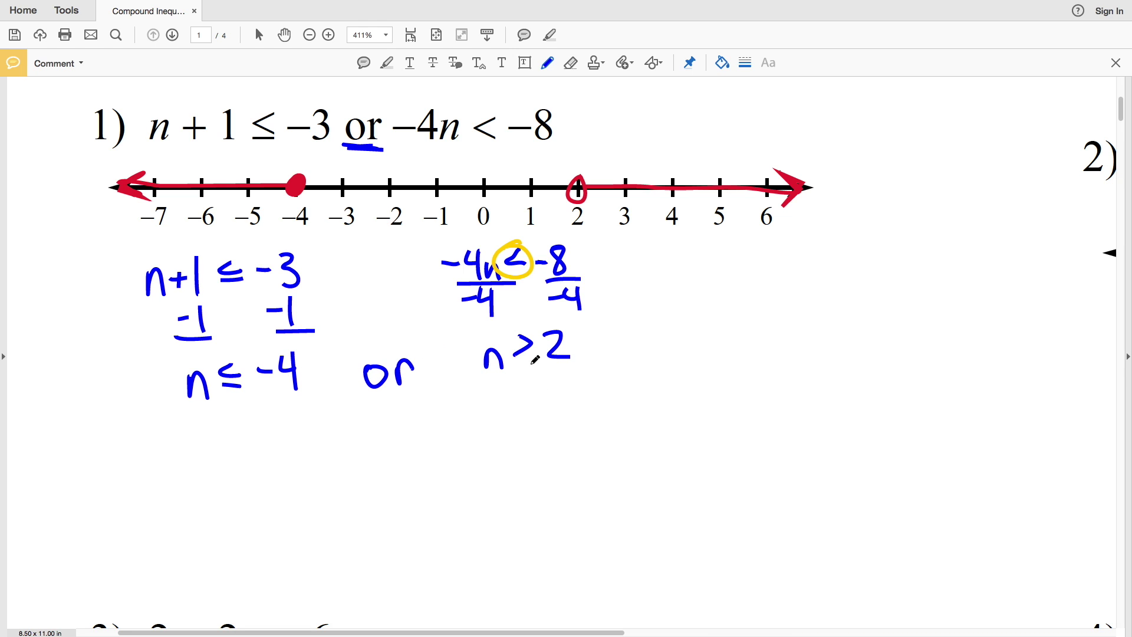
pyautogui.moveTo(202, 405); pyautogui.dragTo(570, 385)
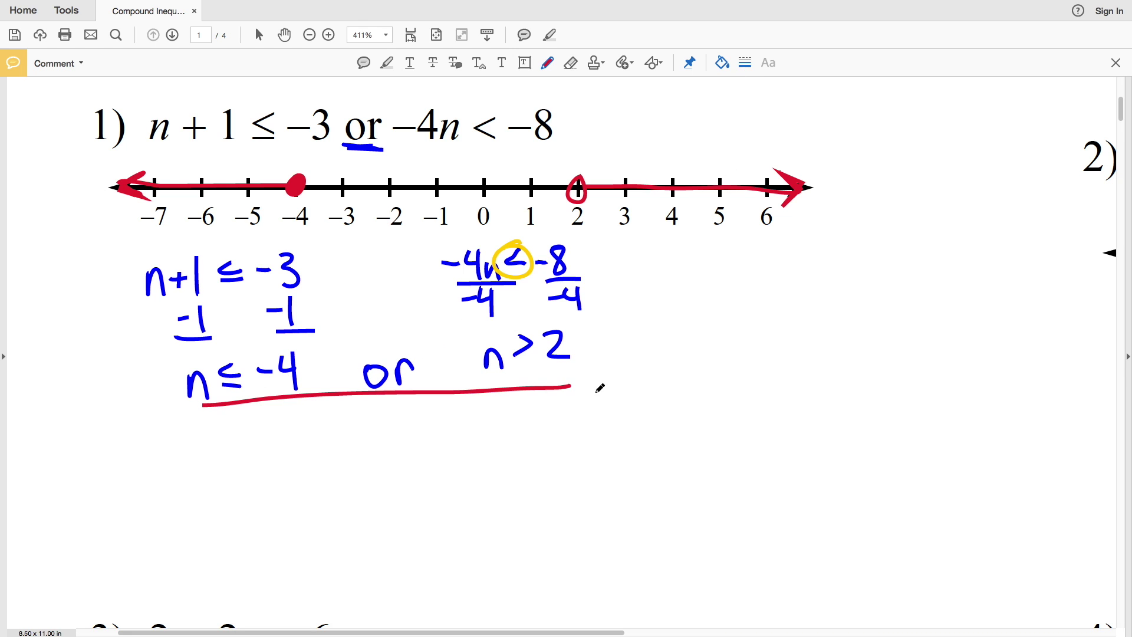
pyautogui.hscroll(15, 615, 352)
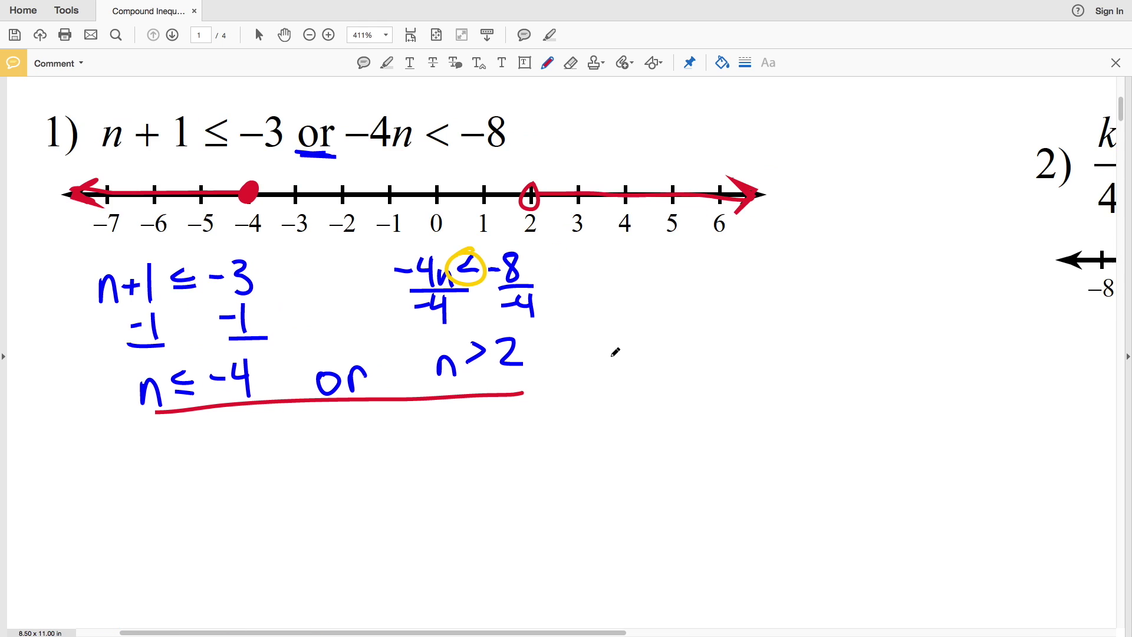
# Step: Move to problem 2, keep blue ink, and circle its 'or'
pyautogui.hscroll(-2, 615, 352)
pyautogui.scroll(1, 614, 352)
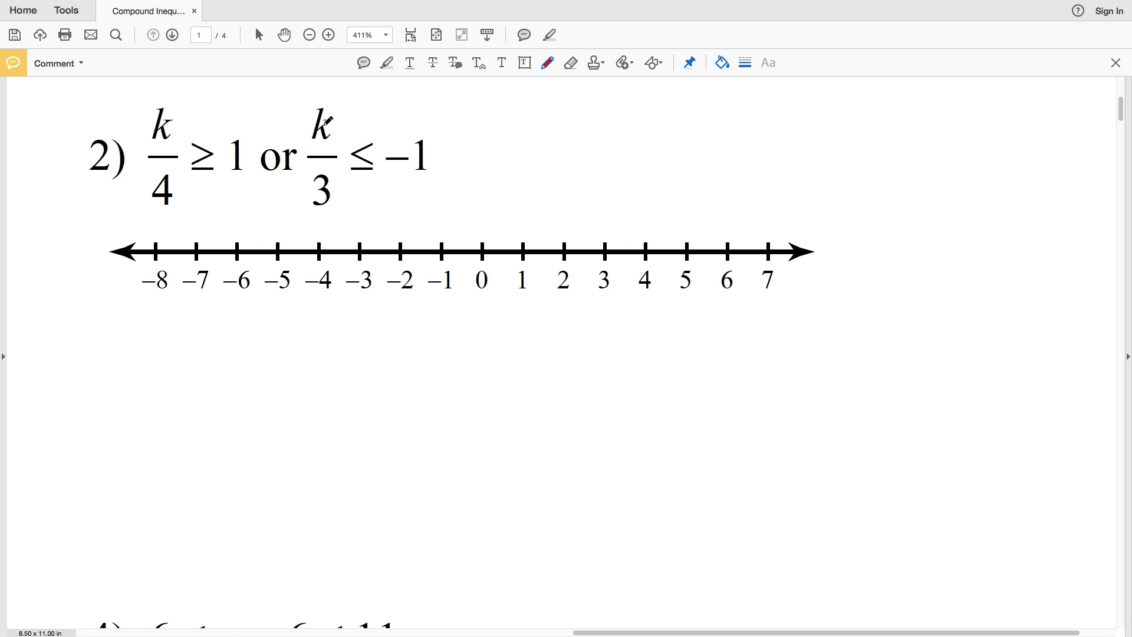
pyautogui.click(722, 64)
pyautogui.click(725, 107)
pyautogui.moveTo(291, 139)
pyautogui.mouseDown()
pyautogui.moveTo(260, 149)
pyautogui.moveTo(279, 174)
pyautogui.moveTo(308, 146)
pyautogui.mouseUp()
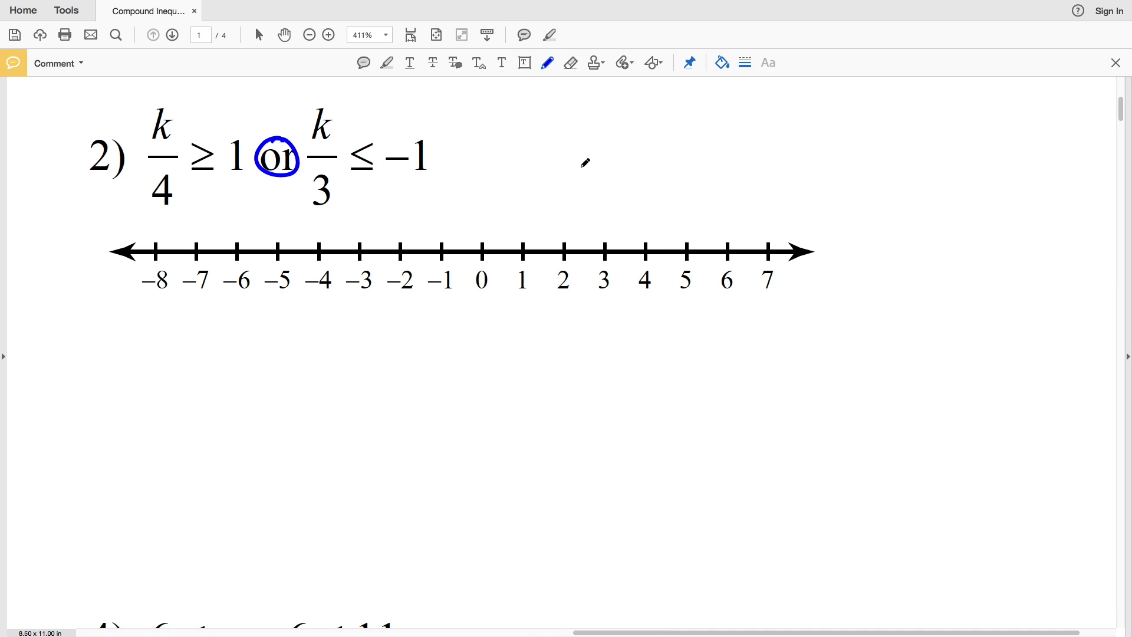
# Step: Write k/4 ≥ 1 or k/3 ≤ −1 below the number line
pyautogui.moveTo(144, 329); pyautogui.dragTo(160, 354)
pyautogui.moveTo(133, 363)
pyautogui.mouseDown()
pyautogui.moveTo(165, 361)
pyautogui.moveTo(159, 401)
pyautogui.mouseUp()
pyautogui.moveTo(180, 346)
pyautogui.mouseDown()
pyautogui.moveTo(182, 361)
pyautogui.moveTo(207, 369)
pyautogui.mouseUp()
pyautogui.moveTo(229, 347); pyautogui.dragTo(230, 384)
pyautogui.moveTo(298, 360); pyautogui.dragTo(295, 361)
pyautogui.moveTo(315, 360); pyautogui.dragTo(331, 362)
pyautogui.moveTo(389, 323); pyautogui.dragTo(412, 347)
pyautogui.moveTo(392, 356); pyautogui.dragTo(394, 378)
pyautogui.moveTo(442, 336); pyautogui.dragTo(442, 354)
pyautogui.moveTo(458, 347); pyautogui.dragTo(469, 346)
pyautogui.moveTo(479, 331); pyautogui.dragTo(481, 365)
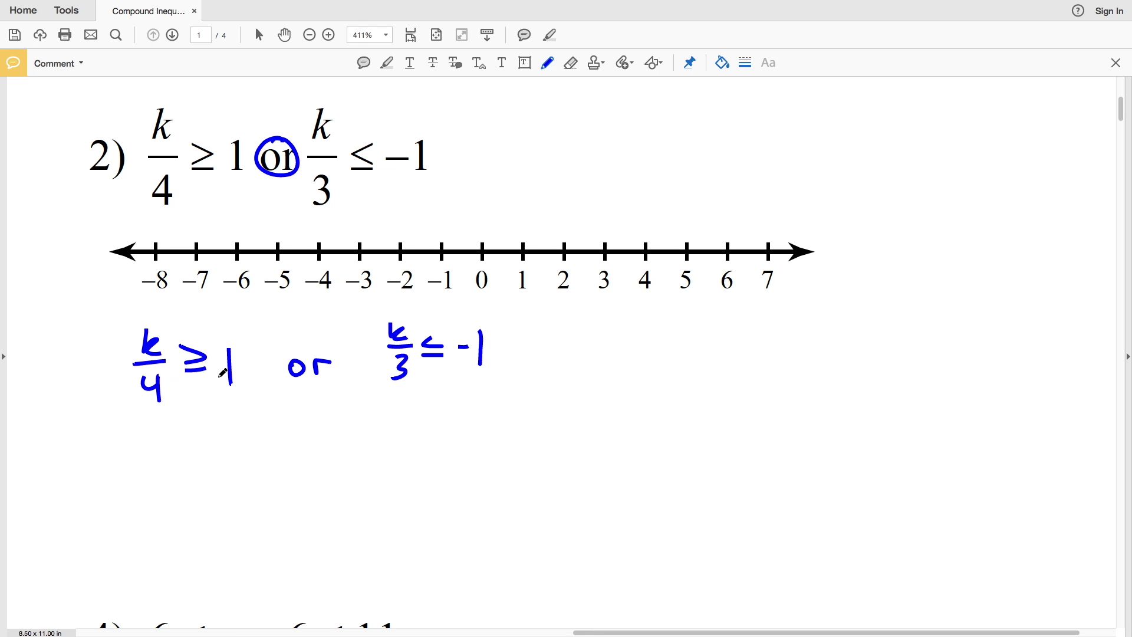
# Step: Multiply the first inequality by 4 to get k ≥ 4
pyautogui.moveTo(72, 347)
pyautogui.mouseDown()
pyautogui.moveTo(94, 359)
pyautogui.moveTo(89, 376)
pyautogui.mouseUp()
pyautogui.moveTo(253, 346); pyautogui.dragTo(268, 356)
pyautogui.moveTo(265, 346); pyautogui.dragTo(265, 373)
pyautogui.moveTo(150, 422)
pyautogui.mouseDown()
pyautogui.moveTo(151, 459)
pyautogui.moveTo(171, 454)
pyautogui.mouseUp()
pyautogui.moveTo(183, 416)
pyautogui.mouseDown()
pyautogui.moveTo(185, 435)
pyautogui.moveTo(200, 439)
pyautogui.mouseUp()
pyautogui.moveTo(222, 415); pyautogui.dragTo(241, 450)
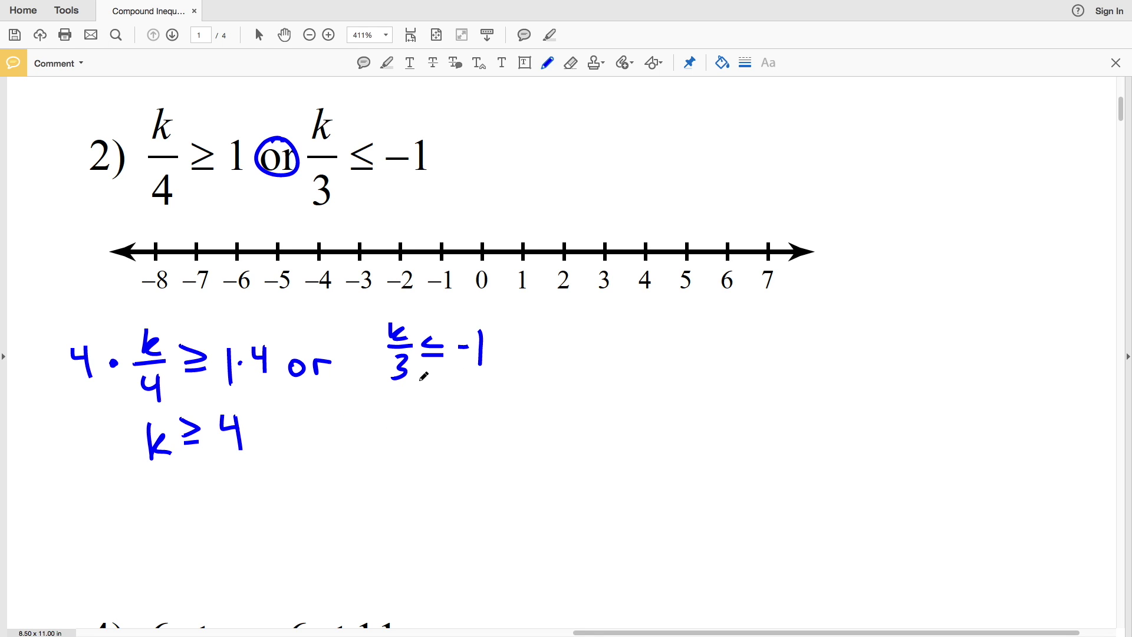
# Step: Multiply the second inequality by 3 to get k ≤ −3, joined by 'or'
pyautogui.moveTo(352, 334); pyautogui.dragTo(353, 356)
pyautogui.click(495, 344)
pyautogui.moveTo(515, 327); pyautogui.dragTo(513, 351)
pyautogui.moveTo(386, 378)
pyautogui.mouseDown()
pyautogui.moveTo(416, 353)
pyautogui.moveTo(369, 331)
pyautogui.mouseUp()
pyautogui.moveTo(396, 411); pyautogui.dragTo(395, 442)
pyautogui.moveTo(416, 412); pyautogui.dragTo(417, 439)
pyautogui.moveTo(449, 406)
pyautogui.mouseDown()
pyautogui.moveTo(432, 412)
pyautogui.moveTo(452, 416)
pyautogui.mouseUp()
pyautogui.moveTo(429, 423)
pyautogui.mouseDown()
pyautogui.moveTo(495, 405)
pyautogui.moveTo(482, 432)
pyautogui.mouseUp()
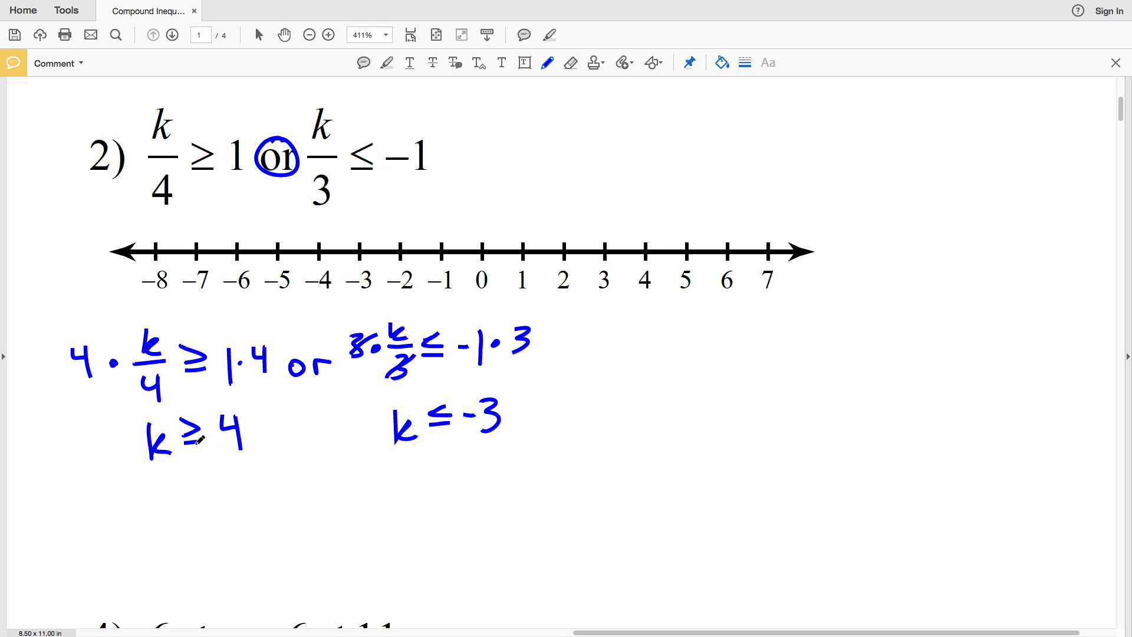
pyautogui.moveTo(316, 435); pyautogui.dragTo(340, 427)
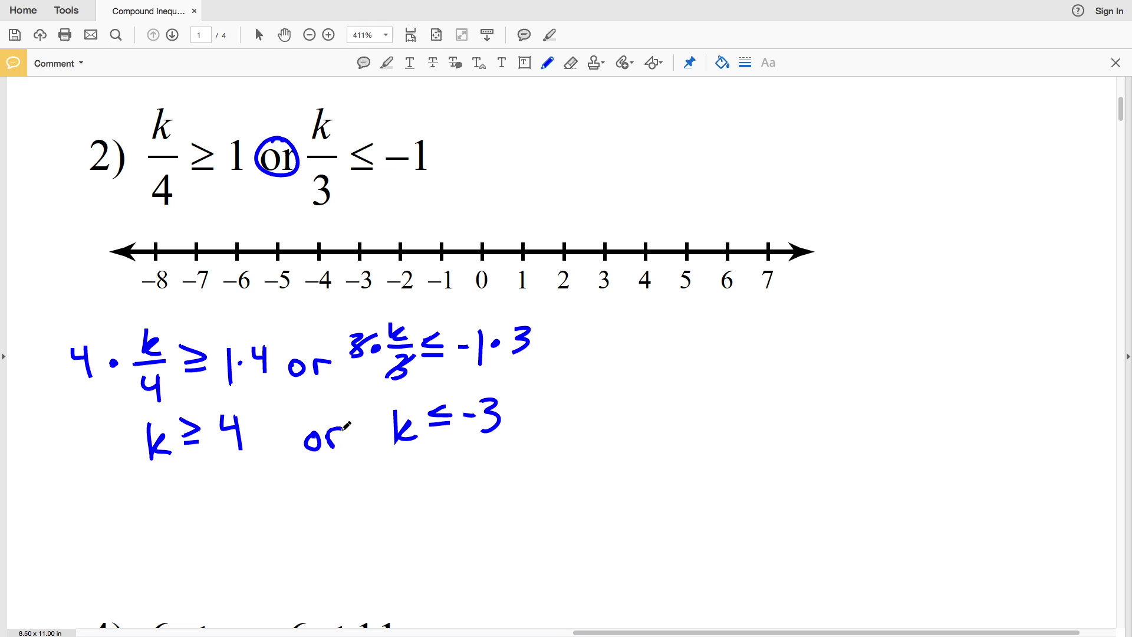
# Step: In red, draw closed dots at 4 and −3 with rays pointing outward
pyautogui.click(724, 66)
pyautogui.click(669, 145)
pyautogui.moveTo(650, 243)
pyautogui.mouseDown()
pyautogui.moveTo(644, 254)
pyautogui.moveTo(809, 253)
pyautogui.moveTo(786, 270)
pyautogui.mouseUp()
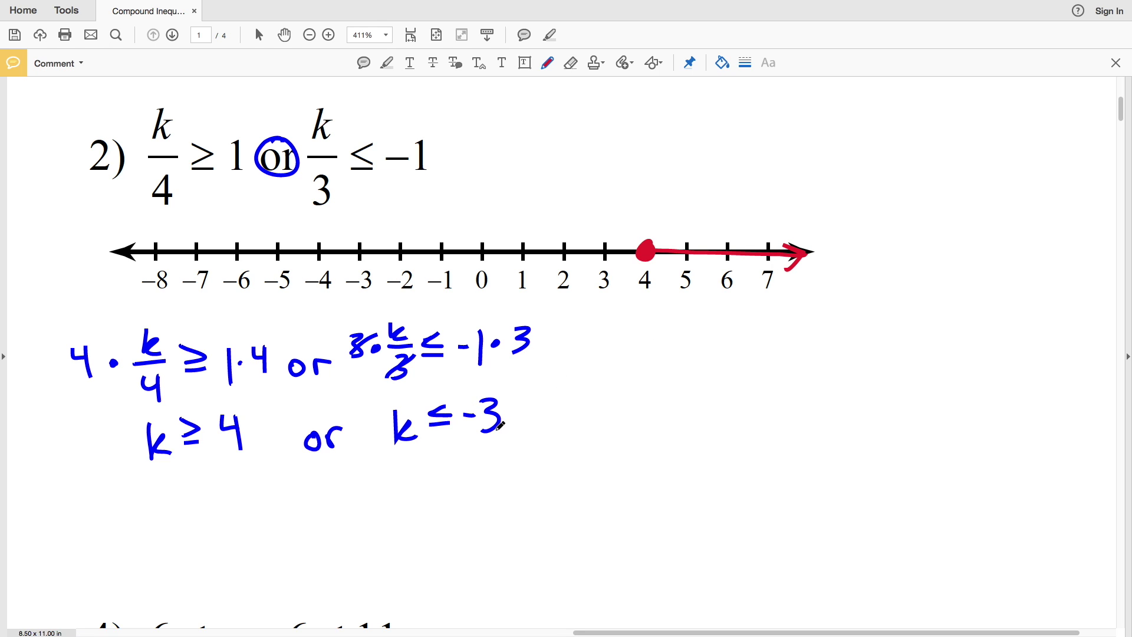
pyautogui.moveTo(359, 244); pyautogui.dragTo(359, 252)
pyautogui.moveTo(361, 248)
pyautogui.mouseDown()
pyautogui.moveTo(121, 249)
pyautogui.moveTo(145, 234)
pyautogui.mouseUp()
pyautogui.moveTo(330, 404)
pyautogui.mouseDown()
pyautogui.moveTo(297, 427)
pyautogui.moveTo(380, 435)
pyautogui.mouseUp()
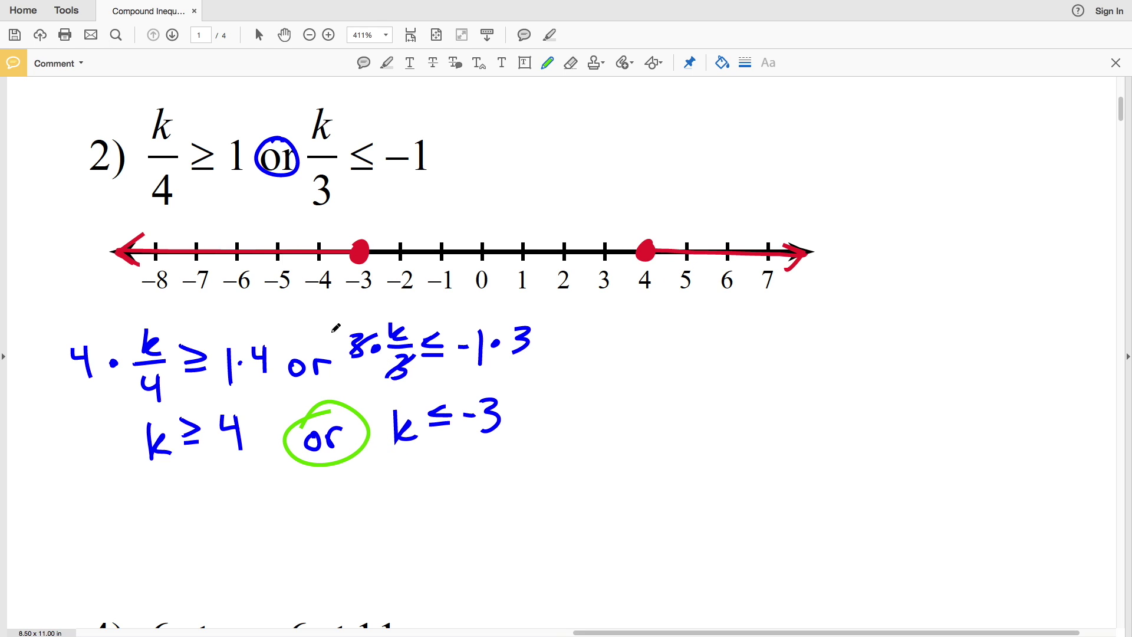
# Step: Add green marks around the k's and 'or' on problem 2, undoing the extra ones
pyautogui.moveTo(155, 101)
pyautogui.mouseDown()
pyautogui.moveTo(177, 101)
pyautogui.moveTo(160, 99)
pyautogui.mouseUp()
pyautogui.moveTo(319, 97)
pyautogui.mouseDown()
pyautogui.moveTo(307, 141)
pyautogui.moveTo(321, 97)
pyautogui.mouseUp()
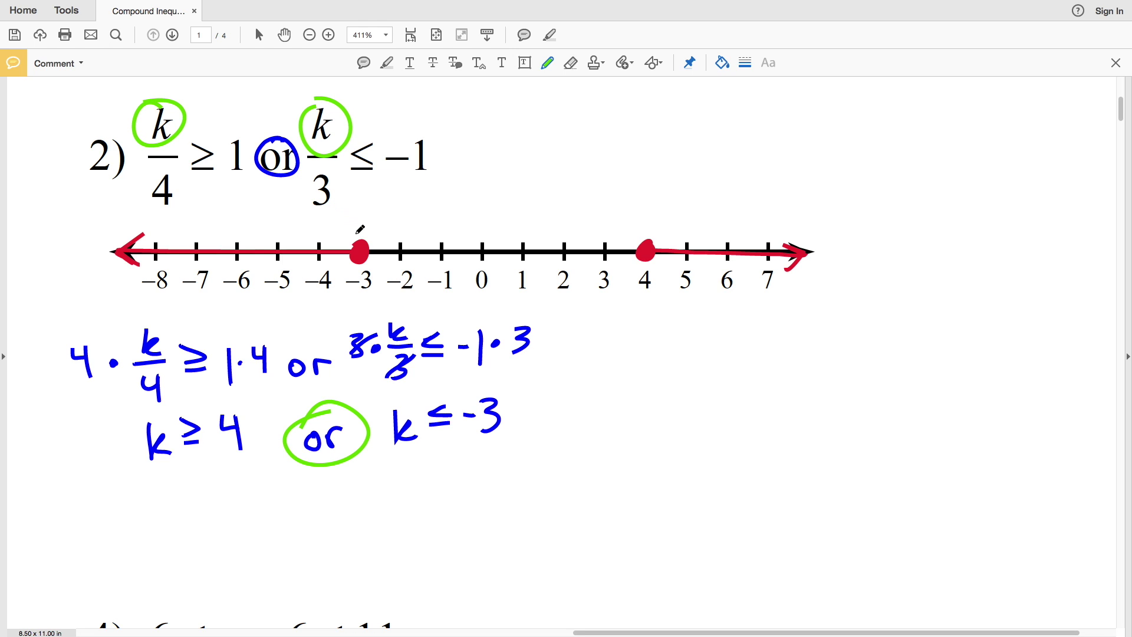
pyautogui.hotkey('ctrl', 'z')
pyautogui.moveTo(242, 151)
pyautogui.mouseDown()
pyautogui.moveTo(295, 152)
pyautogui.moveTo(264, 169)
pyautogui.mouseUp()
pyautogui.moveTo(259, 107); pyautogui.dragTo(293, 122)
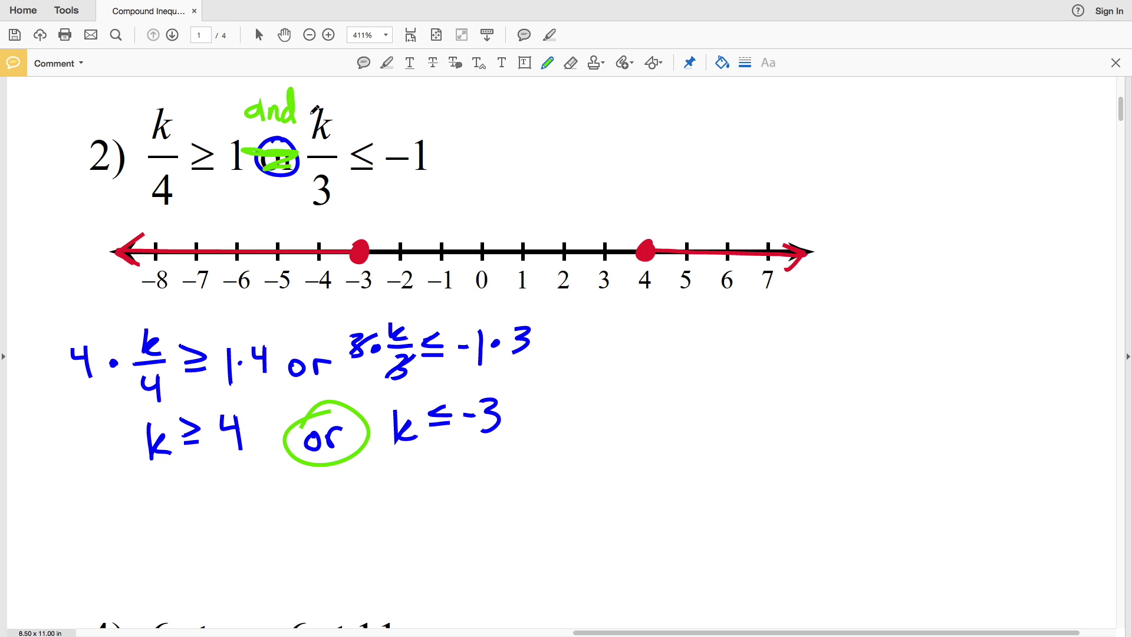
pyautogui.moveTo(171, 105)
pyautogui.mouseDown()
pyautogui.moveTo(164, 152)
pyautogui.moveTo(166, 100)
pyautogui.mouseUp()
pyautogui.moveTo(323, 94)
pyautogui.mouseDown()
pyautogui.moveTo(310, 147)
pyautogui.moveTo(330, 94)
pyautogui.mouseUp()
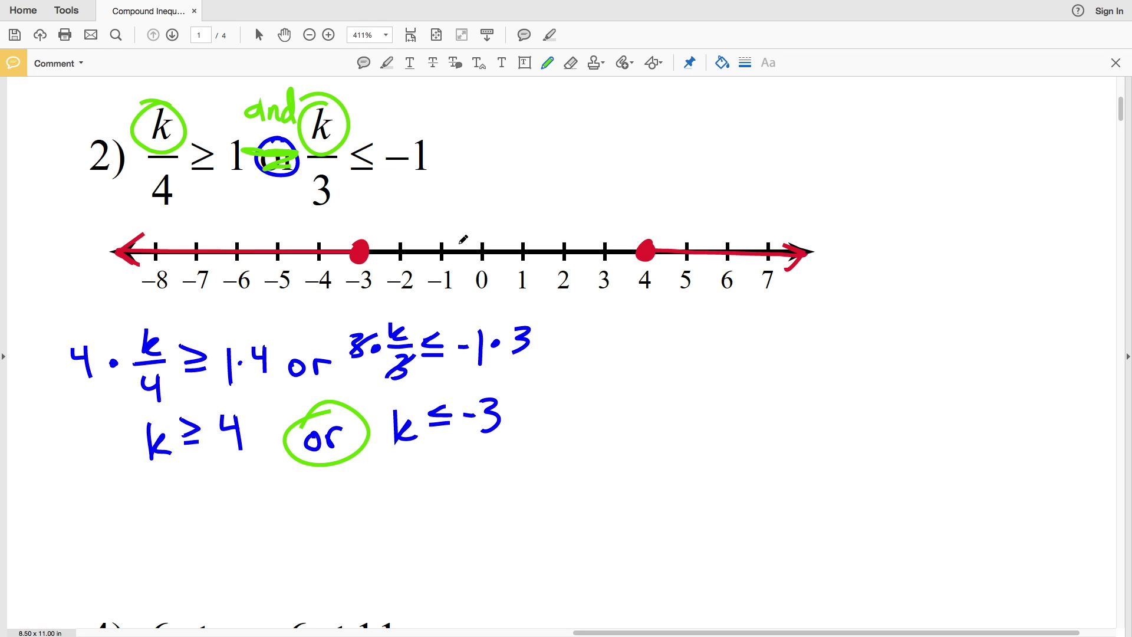
pyautogui.hotkey('ctrl', 'z')
pyautogui.hotkey('ctrl', 'z')
pyautogui.hotkey('ctrl', 'z')
pyautogui.hotkey('ctrl', 'z')
pyautogui.hotkey('ctrl', 'z')
pyautogui.hotkey('ctrl', 'z')
pyautogui.hotkey('ctrl', 'z')
pyautogui.hotkey('ctrl', 'z')
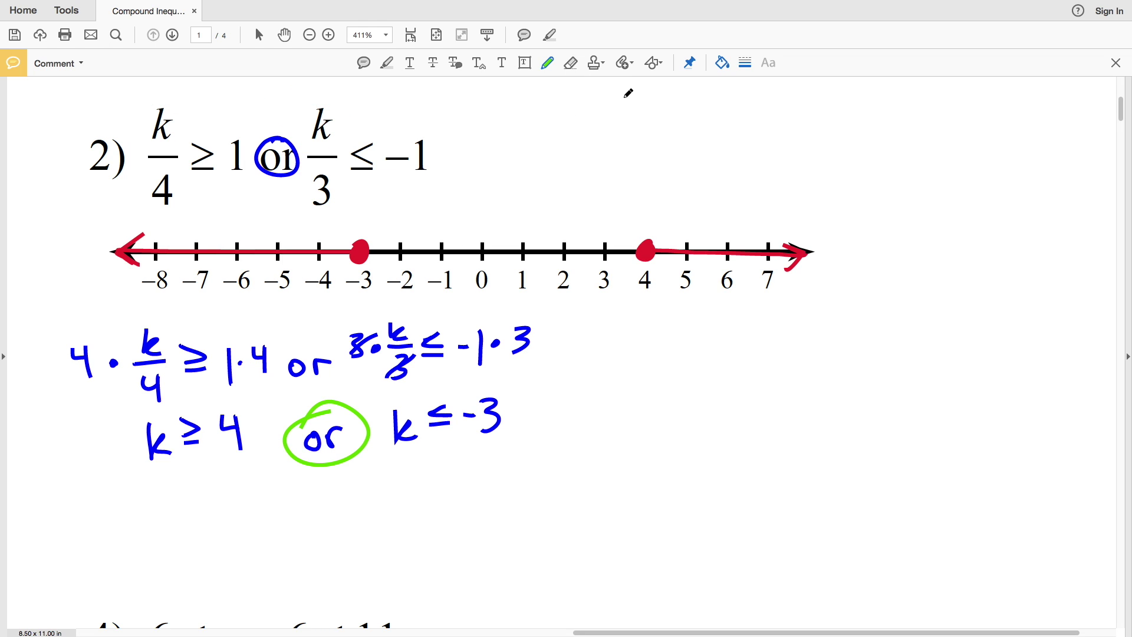
# Step: Move to problem 3 and write 2 < 2x and 2x < 6 below its number line
pyautogui.scroll(-10, 629, 93)
pyautogui.hscroll(-10, 628, 93)
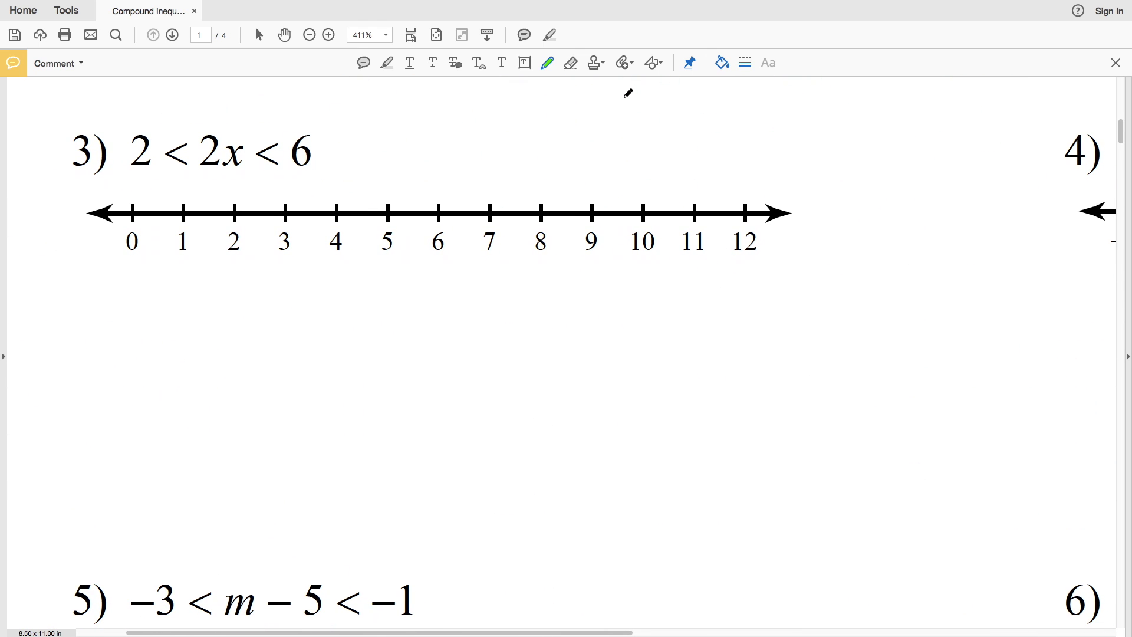
pyautogui.scroll(3, 628, 93)
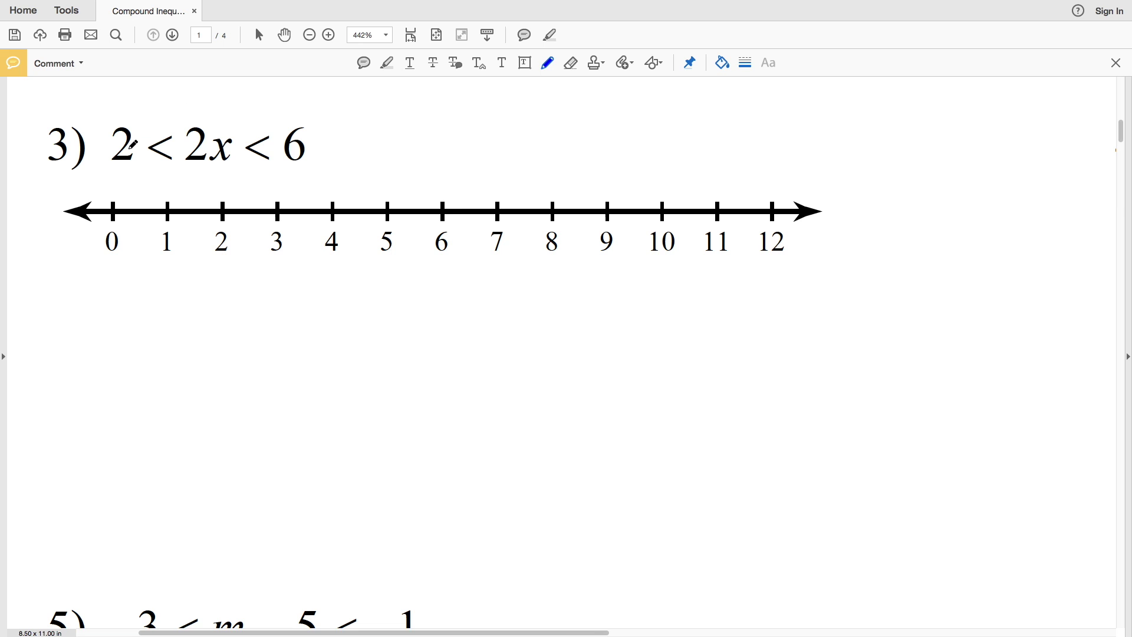
pyautogui.moveTo(107, 287); pyautogui.dragTo(127, 315)
pyautogui.moveTo(154, 290)
pyautogui.mouseDown()
pyautogui.moveTo(154, 300)
pyautogui.moveTo(190, 307)
pyautogui.mouseUp()
pyautogui.moveTo(200, 289); pyautogui.dragTo(217, 308)
pyautogui.moveTo(217, 289); pyautogui.dragTo(201, 310)
pyautogui.moveTo(281, 295)
pyautogui.mouseDown()
pyautogui.moveTo(323, 294)
pyautogui.moveTo(329, 273)
pyautogui.moveTo(400, 273)
pyautogui.moveTo(410, 301)
pyautogui.moveTo(425, 299)
pyautogui.moveTo(413, 308)
pyautogui.moveTo(483, 268)
pyautogui.moveTo(485, 293)
pyautogui.mouseUp()
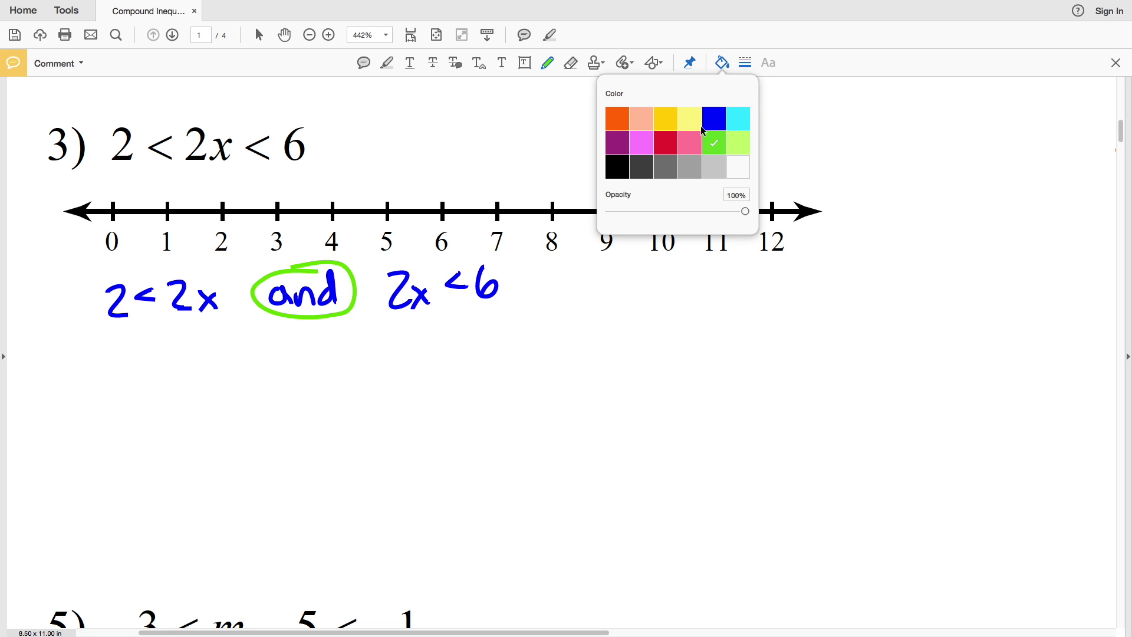
pyautogui.click(710, 121)
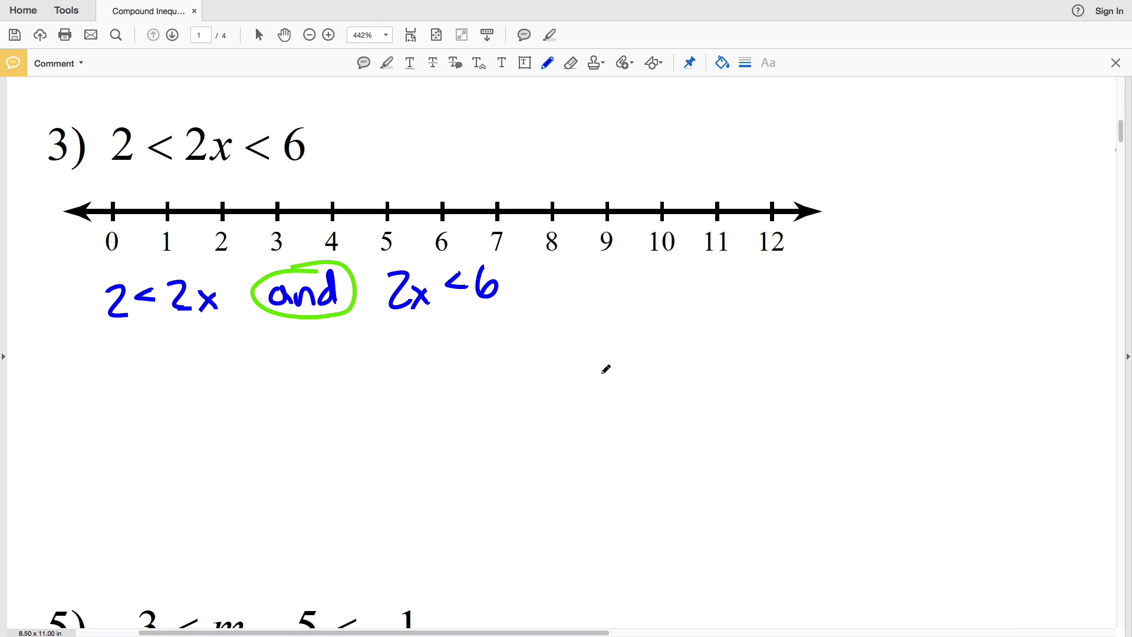
# Step: Divide 2 < 2x by 2 to get 1 < x, then write 'and'
pyautogui.moveTo(167, 321); pyautogui.dragTo(207, 321)
pyautogui.moveTo(176, 333); pyautogui.dragTo(199, 350)
pyautogui.moveTo(107, 331); pyautogui.dragTo(142, 325)
pyautogui.moveTo(115, 343); pyautogui.dragTo(141, 356)
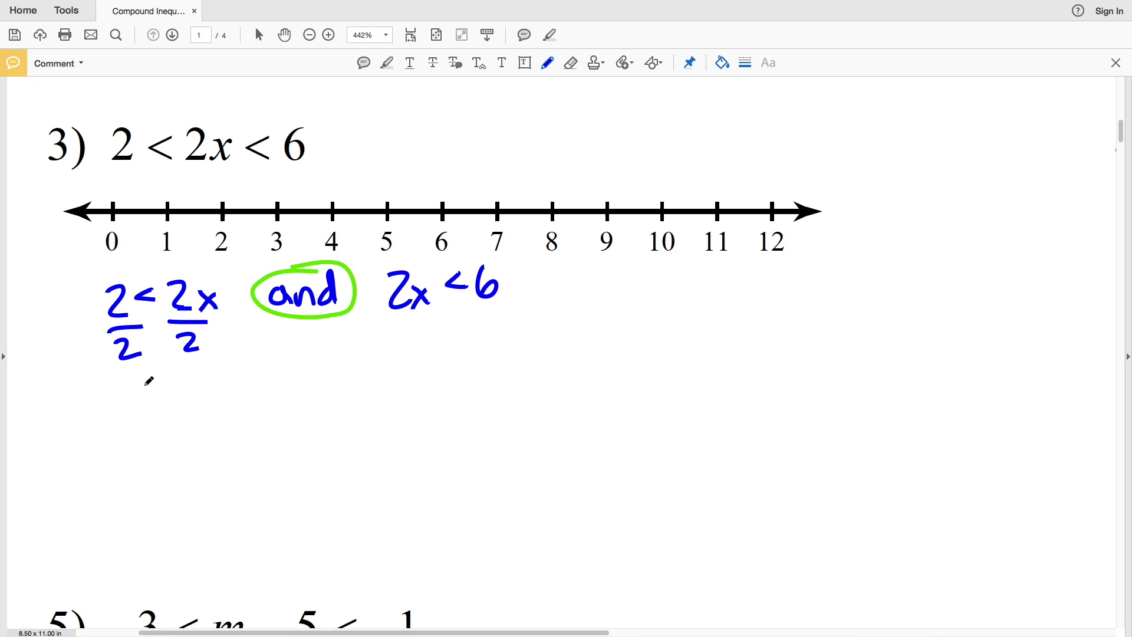
pyautogui.moveTo(128, 386); pyautogui.dragTo(128, 417)
pyautogui.moveTo(166, 383)
pyautogui.mouseDown()
pyautogui.moveTo(167, 401)
pyautogui.moveTo(193, 411)
pyautogui.mouseUp()
pyautogui.moveTo(193, 386); pyautogui.dragTo(175, 413)
pyautogui.moveTo(292, 381)
pyautogui.mouseDown()
pyautogui.moveTo(294, 399)
pyautogui.moveTo(335, 400)
pyautogui.mouseUp()
# Step: Divide 2x < 6 by 2 to get x < 3
pyautogui.moveTo(390, 307)
pyautogui.mouseDown()
pyautogui.moveTo(427, 307)
pyautogui.moveTo(419, 333)
pyautogui.moveTo(434, 330)
pyautogui.mouseUp()
pyautogui.moveTo(466, 308); pyautogui.dragTo(504, 304)
pyautogui.moveTo(479, 320); pyautogui.dragTo(501, 335)
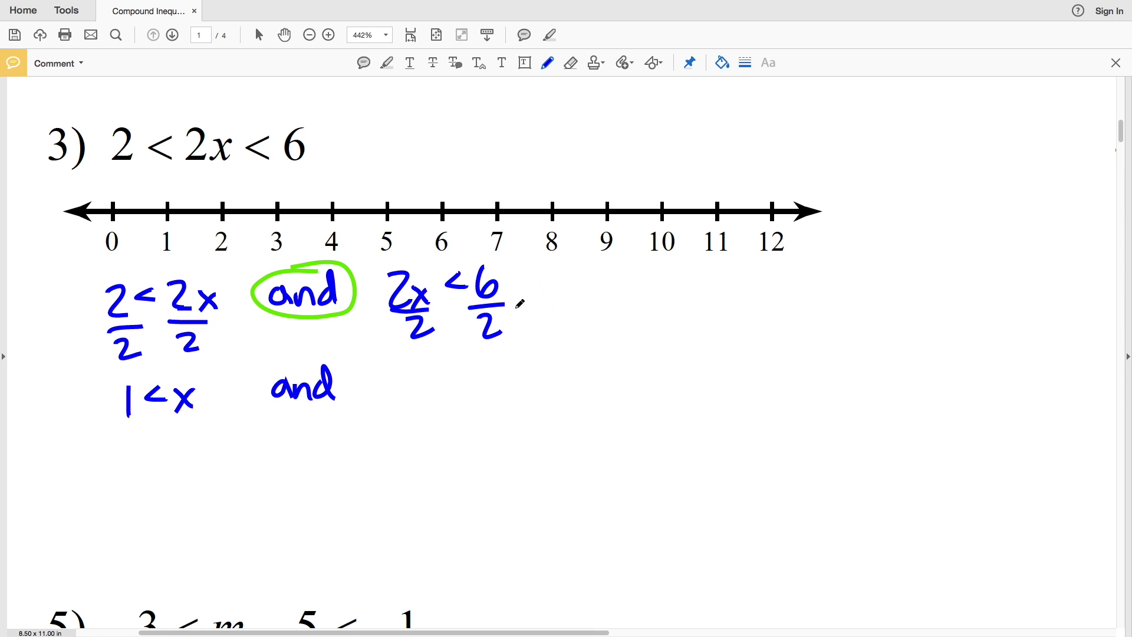
pyautogui.moveTo(419, 373); pyautogui.dragTo(437, 394)
pyautogui.moveTo(437, 373); pyautogui.dragTo(418, 395)
pyautogui.moveTo(475, 368)
pyautogui.mouseDown()
pyautogui.moveTo(476, 382)
pyautogui.moveTo(502, 373)
pyautogui.moveTo(484, 392)
pyautogui.mouseUp()
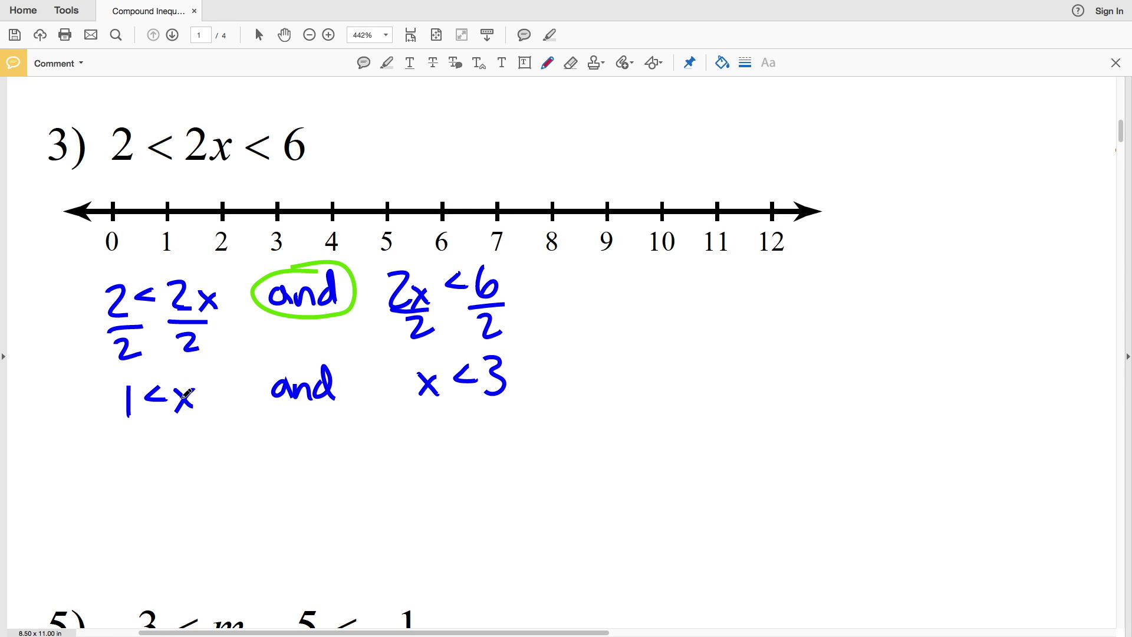
# Step: Graph open circles at 1 and 3 joined in red, then reset the ink to blue
pyautogui.moveTo(174, 374); pyautogui.dragTo(177, 371)
pyautogui.hotkey('ctrl', 'z')
pyautogui.moveTo(436, 364); pyautogui.dragTo(457, 373)
pyautogui.hotkey('ctrl', 'z')
pyautogui.moveTo(168, 204)
pyautogui.mouseDown()
pyautogui.moveTo(158, 211)
pyautogui.moveTo(167, 225)
pyautogui.moveTo(179, 209)
pyautogui.moveTo(170, 198)
pyautogui.mouseUp()
pyautogui.moveTo(279, 202)
pyautogui.mouseDown()
pyautogui.moveTo(267, 213)
pyautogui.moveTo(289, 214)
pyautogui.moveTo(280, 202)
pyautogui.mouseUp()
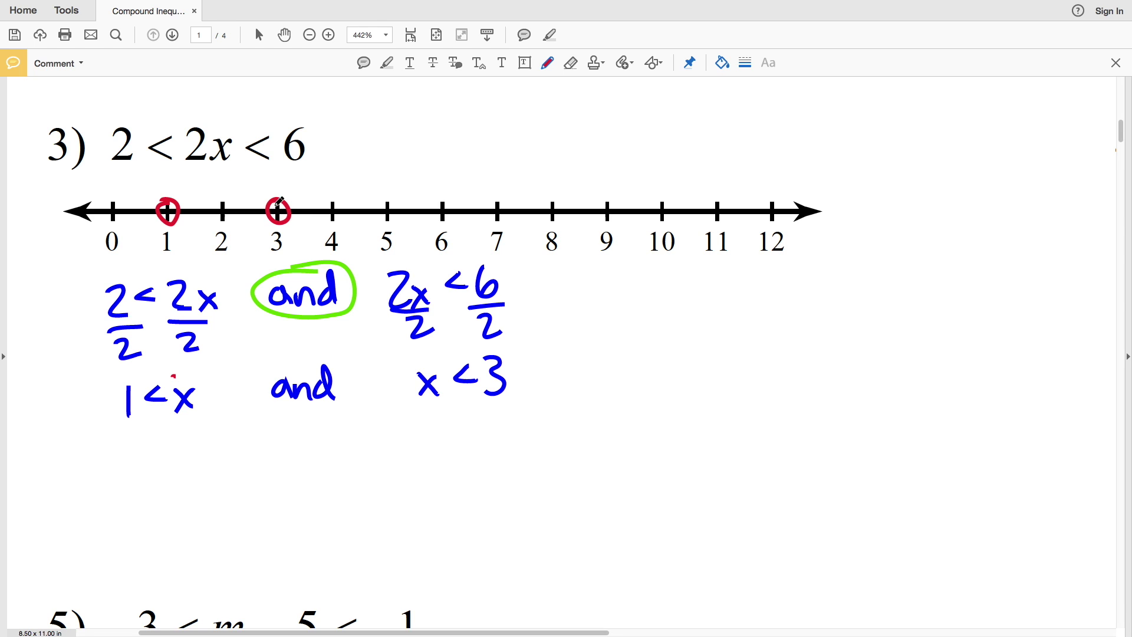
pyautogui.moveTo(180, 206); pyautogui.dragTo(265, 211)
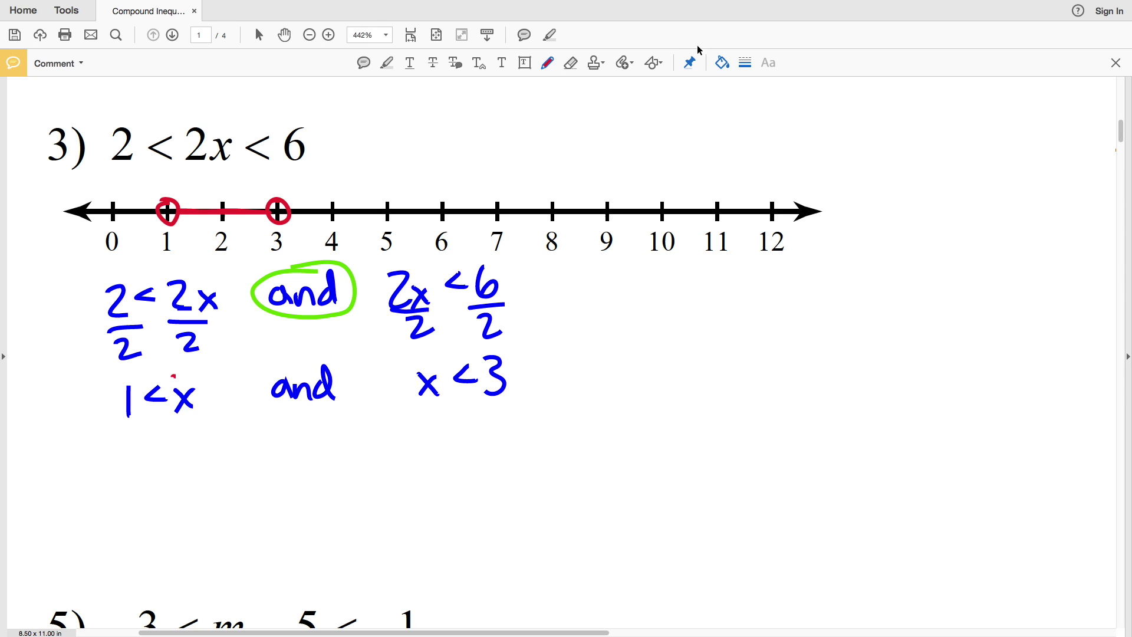
pyautogui.click(722, 62)
pyautogui.click(648, 118)
# Step: Write 2 < 2x < 6 at the right and divide each part by 2
pyautogui.moveTo(684, 279)
pyautogui.mouseDown()
pyautogui.moveTo(712, 299)
pyautogui.moveTo(743, 286)
pyautogui.moveTo(809, 298)
pyautogui.mouseUp()
pyautogui.moveTo(810, 277); pyautogui.dragTo(788, 301)
pyautogui.moveTo(851, 261)
pyautogui.mouseDown()
pyautogui.moveTo(852, 283)
pyautogui.moveTo(875, 278)
pyautogui.mouseUp()
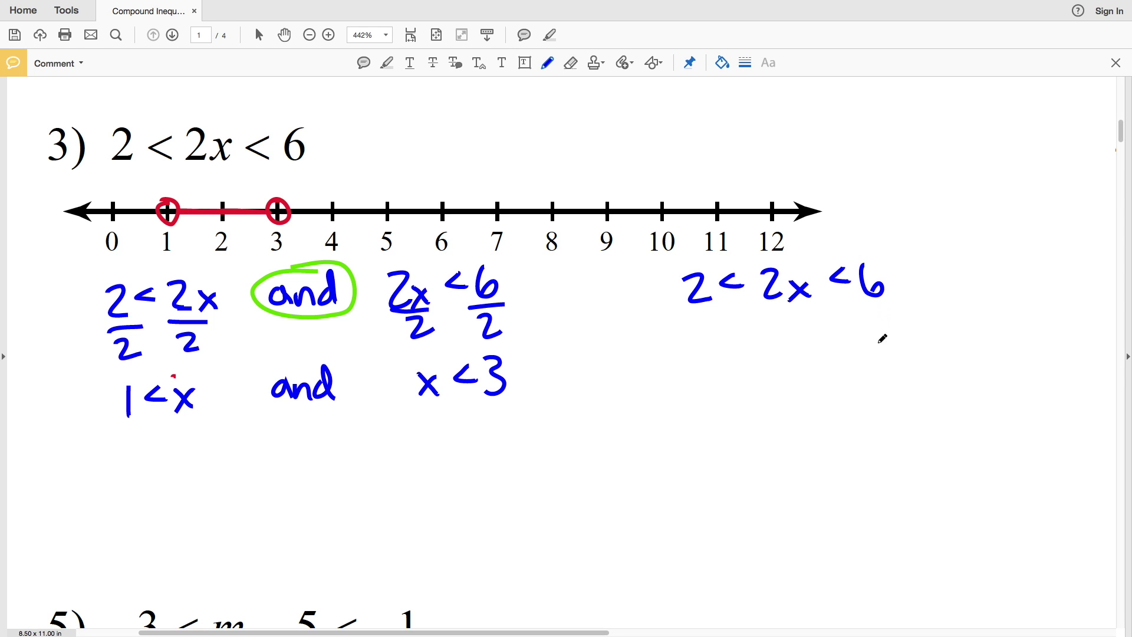
pyautogui.moveTo(678, 314)
pyautogui.mouseDown()
pyautogui.moveTo(718, 309)
pyautogui.moveTo(705, 333)
pyautogui.moveTo(714, 342)
pyautogui.mouseUp()
pyautogui.moveTo(766, 307)
pyautogui.mouseDown()
pyautogui.moveTo(804, 305)
pyautogui.moveTo(801, 333)
pyautogui.moveTo(882, 299)
pyautogui.moveTo(891, 335)
pyautogui.mouseUp()
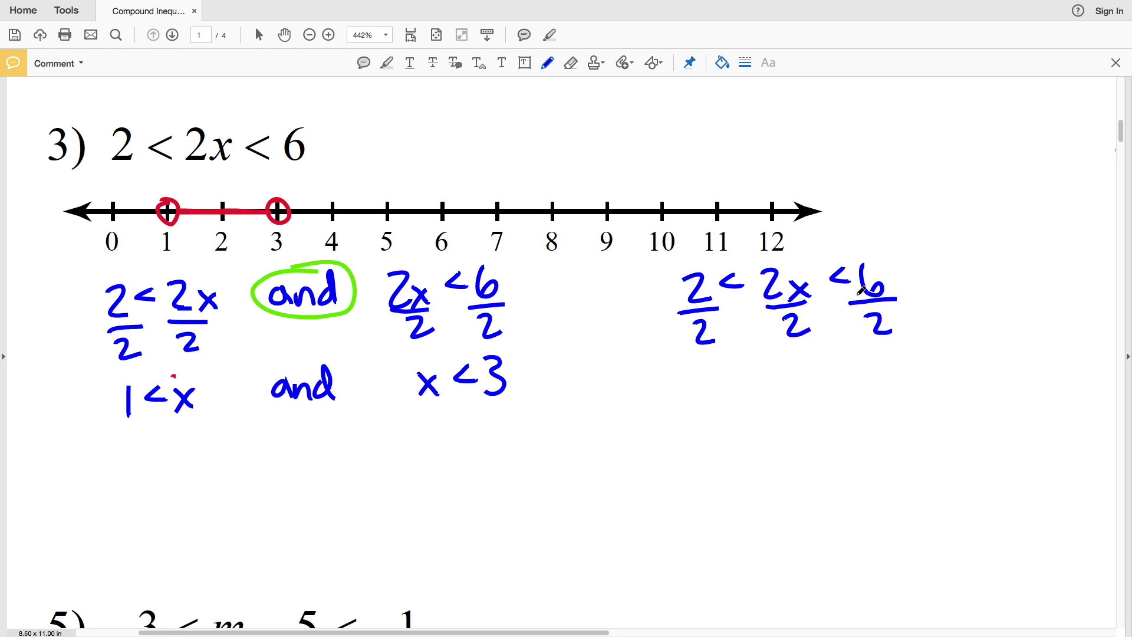
# Step: Write the simplified result 1 < x < 3 below the fractions
pyautogui.moveTo(711, 382)
pyautogui.mouseDown()
pyautogui.moveTo(715, 409)
pyautogui.moveTo(738, 399)
pyautogui.moveTo(805, 412)
pyautogui.mouseUp()
pyautogui.moveTo(804, 389); pyautogui.dragTo(789, 409)
pyautogui.moveTo(851, 376)
pyautogui.mouseDown()
pyautogui.moveTo(835, 383)
pyautogui.moveTo(860, 391)
pyautogui.mouseUp()
pyautogui.moveTo(872, 372)
pyautogui.mouseDown()
pyautogui.moveTo(887, 371)
pyautogui.moveTo(895, 396)
pyautogui.moveTo(877, 407)
pyautogui.mouseUp()
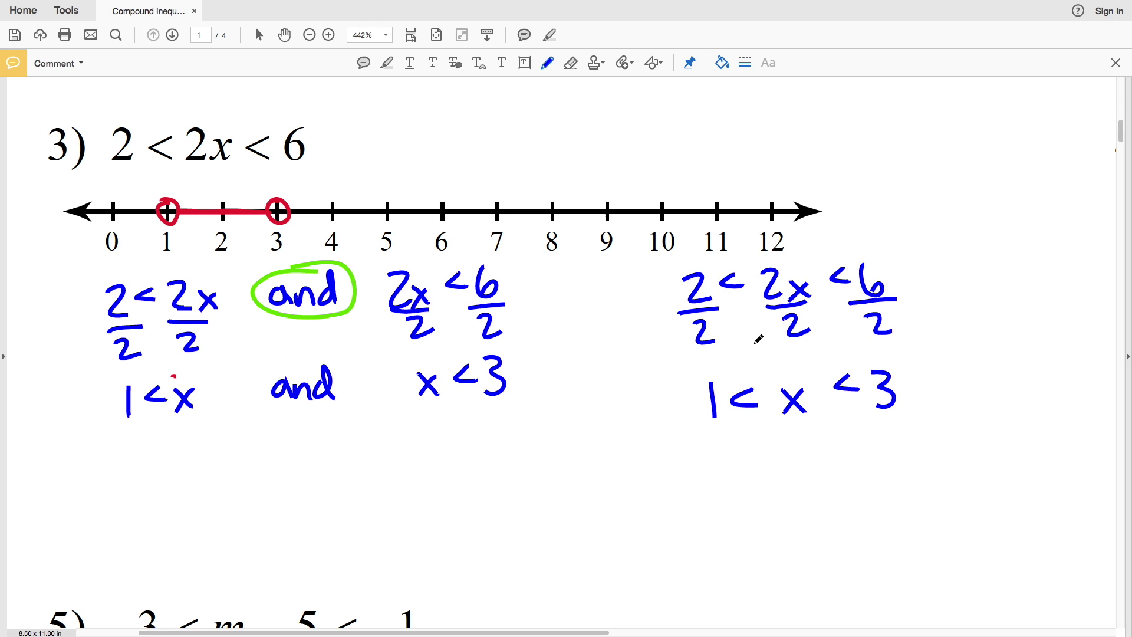
pyautogui.hscroll(10, 758, 339)
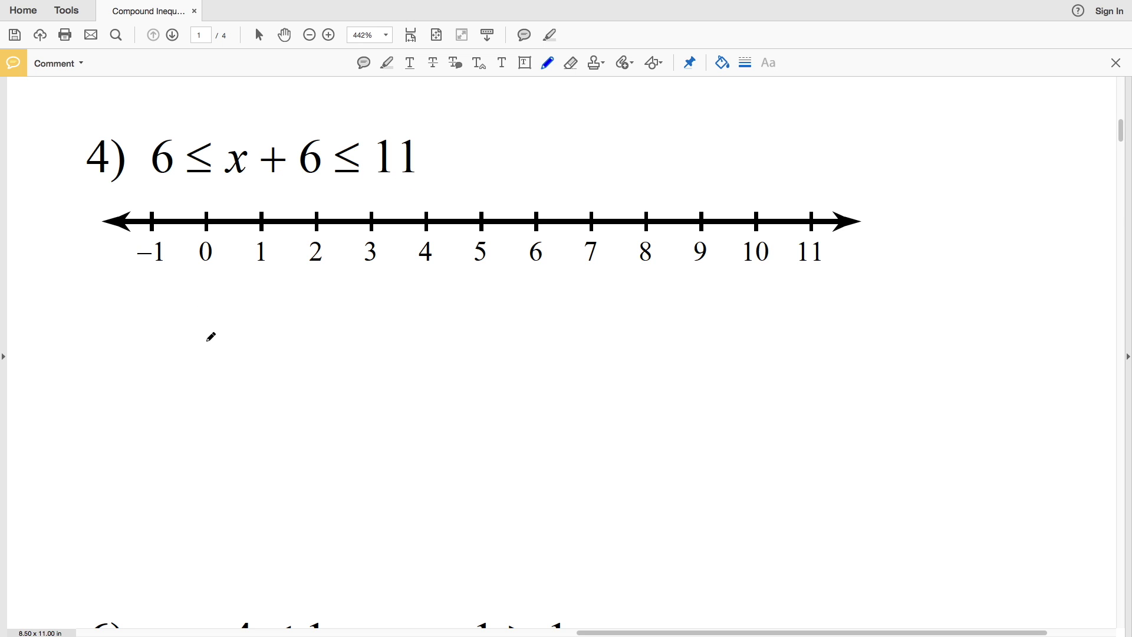
# Step: Copy problem 4's inequality 6 ≤ x+6 ≤ 11 in blue ink below its number line
pyautogui.moveTo(204, 288); pyautogui.dragTo(197, 312)
pyautogui.moveTo(254, 289); pyautogui.dragTo(254, 303)
pyautogui.moveTo(237, 311)
pyautogui.mouseDown()
pyautogui.moveTo(200, 322)
pyautogui.moveTo(287, 315)
pyautogui.mouseUp()
pyautogui.moveTo(286, 295); pyautogui.dragTo(272, 319)
pyautogui.moveTo(297, 301); pyautogui.dragTo(311, 299)
pyautogui.moveTo(304, 291)
pyautogui.mouseDown()
pyautogui.moveTo(303, 311)
pyautogui.moveTo(326, 309)
pyautogui.mouseUp()
pyautogui.moveTo(384, 280); pyautogui.dragTo(385, 294)
pyautogui.moveTo(365, 302); pyautogui.dragTo(400, 309)
pyautogui.moveTo(414, 280); pyautogui.dragTo(414, 311)
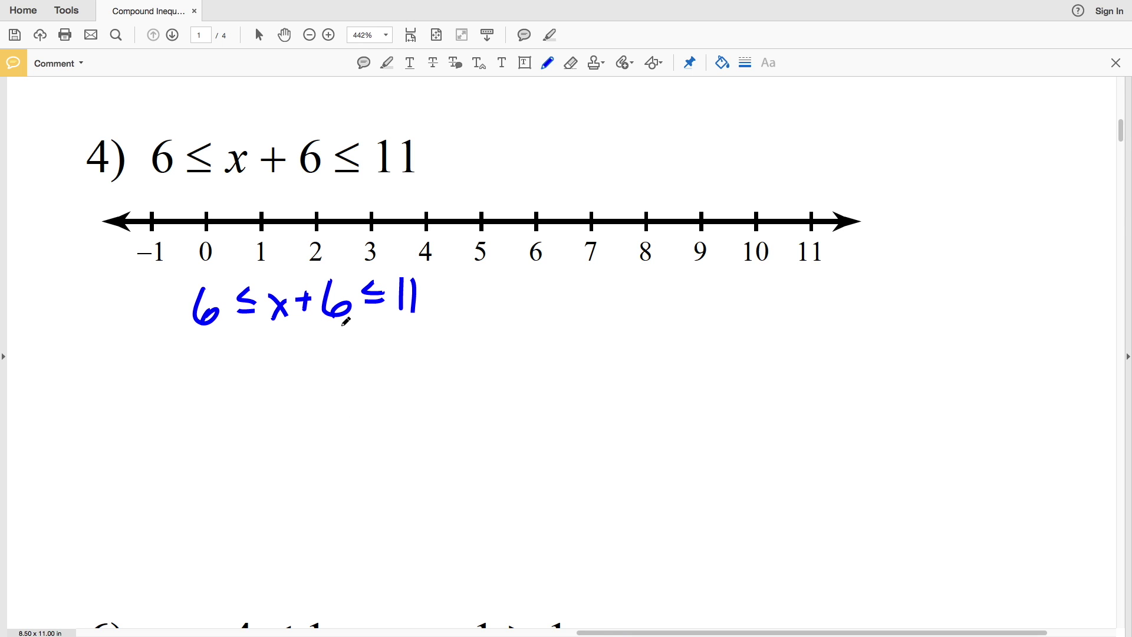
# Step: Subtract 6 under each part and write the result 0 ≤ x ≤ 5
pyautogui.moveTo(301, 343); pyautogui.dragTo(345, 357)
pyautogui.moveTo(173, 345); pyautogui.dragTo(220, 362)
pyautogui.moveTo(402, 333); pyautogui.dragTo(414, 334)
pyautogui.moveTo(427, 321)
pyautogui.mouseDown()
pyautogui.moveTo(420, 338)
pyautogui.moveTo(449, 347)
pyautogui.mouseUp()
pyautogui.moveTo(215, 397)
pyautogui.mouseDown()
pyautogui.moveTo(201, 418)
pyautogui.moveTo(210, 397)
pyautogui.moveTo(246, 397)
pyautogui.moveTo(254, 411)
pyautogui.mouseUp()
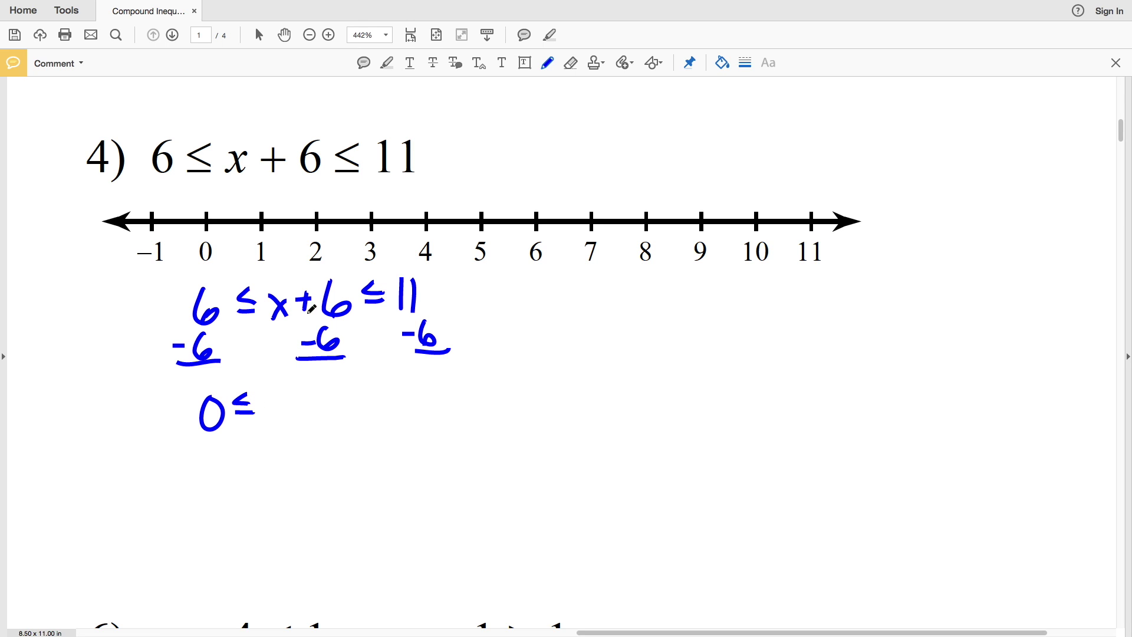
pyautogui.moveTo(292, 394)
pyautogui.mouseDown()
pyautogui.moveTo(310, 420)
pyautogui.moveTo(290, 422)
pyautogui.mouseUp()
pyautogui.moveTo(369, 387)
pyautogui.mouseDown()
pyautogui.moveTo(372, 407)
pyautogui.moveTo(396, 390)
pyautogui.moveTo(391, 412)
pyautogui.moveTo(427, 378)
pyautogui.mouseUp()
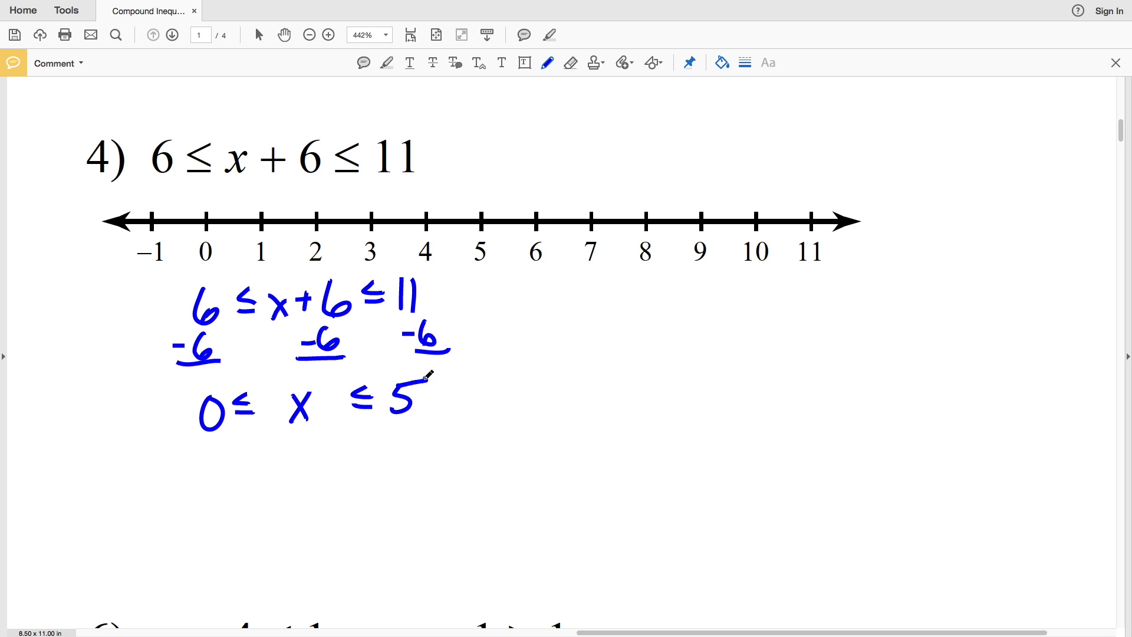
# Step: Switch the ink to green and write 'and' above the x
pyautogui.click(721, 62)
pyautogui.click(666, 144)
pyautogui.click(725, 67)
pyautogui.click(724, 66)
pyautogui.click(716, 140)
pyautogui.click(722, 66)
pyautogui.moveTo(267, 118)
pyautogui.mouseDown()
pyautogui.moveTo(253, 117)
pyautogui.moveTo(302, 121)
pyautogui.mouseUp()
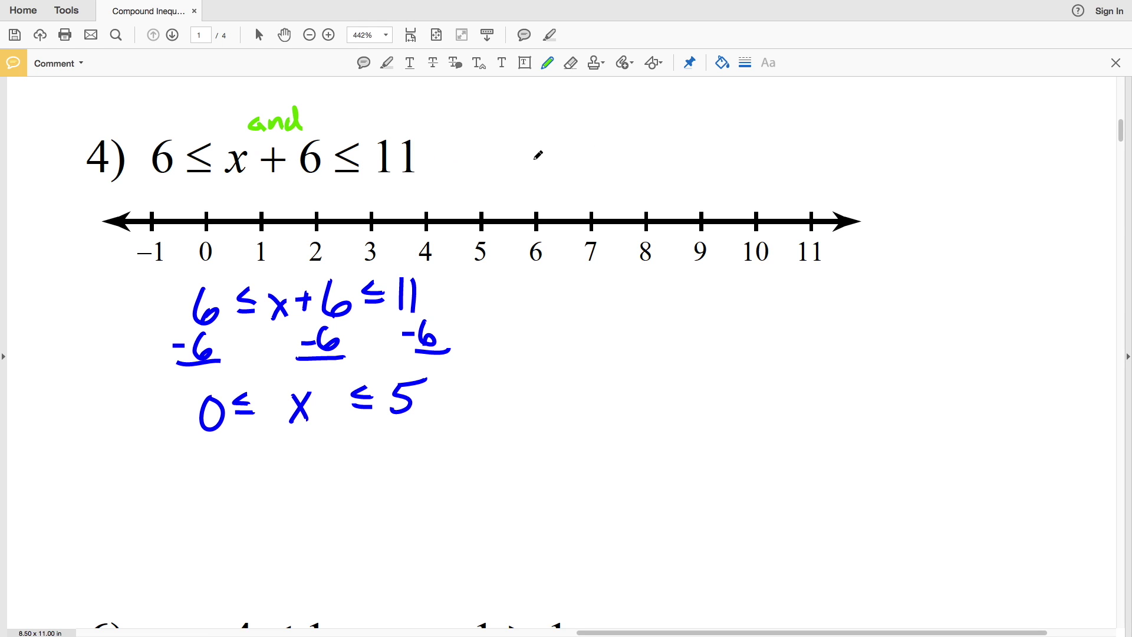
# Step: In red, graph 0 ≤ x ≤ 5 with filled dots at 0 and 5 joined by a line
pyautogui.click(721, 62)
pyautogui.click(714, 118)
pyautogui.click(721, 63)
pyautogui.click(698, 118)
pyautogui.moveTo(210, 213)
pyautogui.mouseDown()
pyautogui.moveTo(198, 216)
pyautogui.moveTo(218, 221)
pyautogui.moveTo(205, 219)
pyautogui.mouseUp()
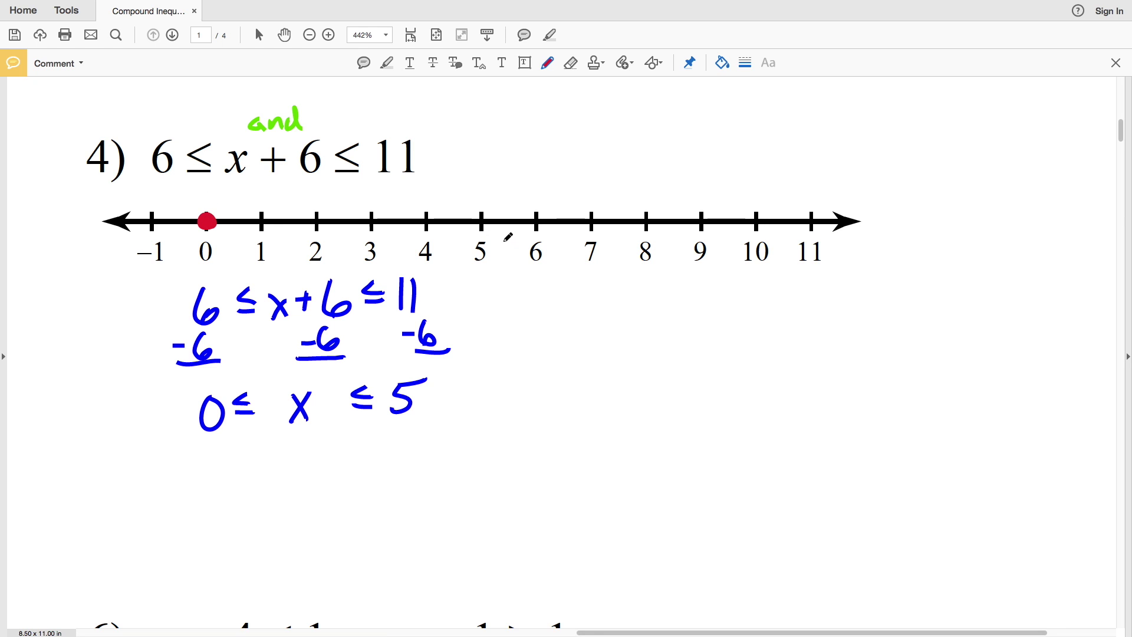
pyautogui.moveTo(482, 218); pyautogui.dragTo(487, 219)
pyautogui.moveTo(221, 219); pyautogui.dragTo(474, 219)
# Step: Draw a red box around the answer 0 ≤ x ≤ 5
pyautogui.moveTo(218, 376)
pyautogui.mouseDown()
pyautogui.moveTo(204, 449)
pyautogui.moveTo(394, 435)
pyautogui.moveTo(467, 374)
pyautogui.moveTo(219, 380)
pyautogui.mouseUp()
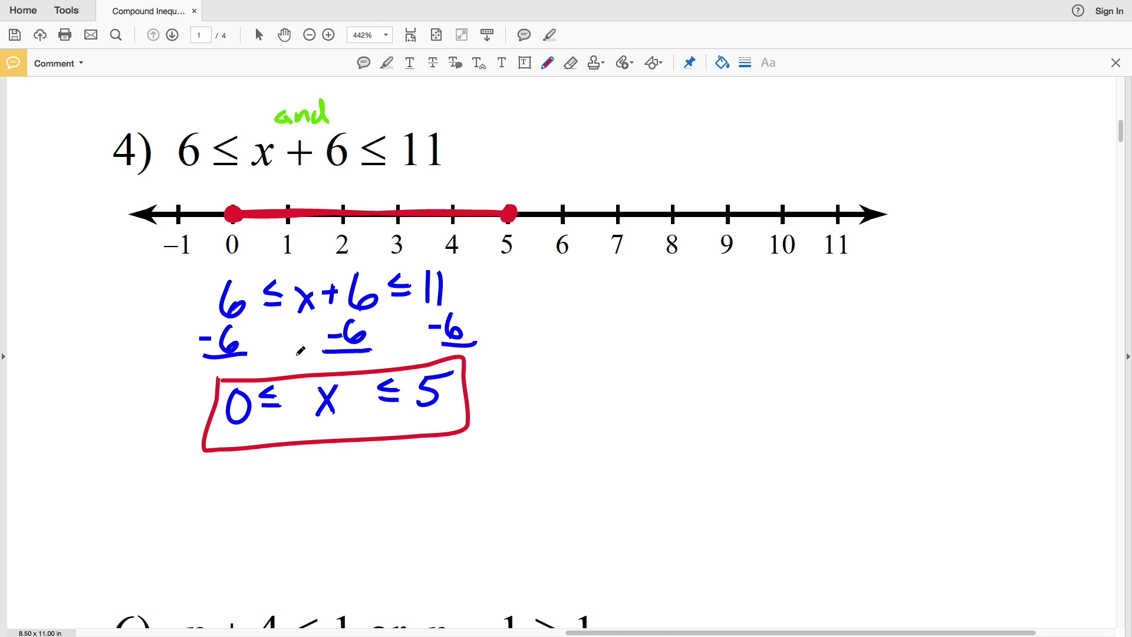
pyautogui.scroll(-10, 300, 350)
pyautogui.hscroll(-10, 301, 351)
# Step: Write 'and' in green above the m in problem 5
pyautogui.scroll(-1, 300, 351)
pyautogui.hscroll(-1, 301, 351)
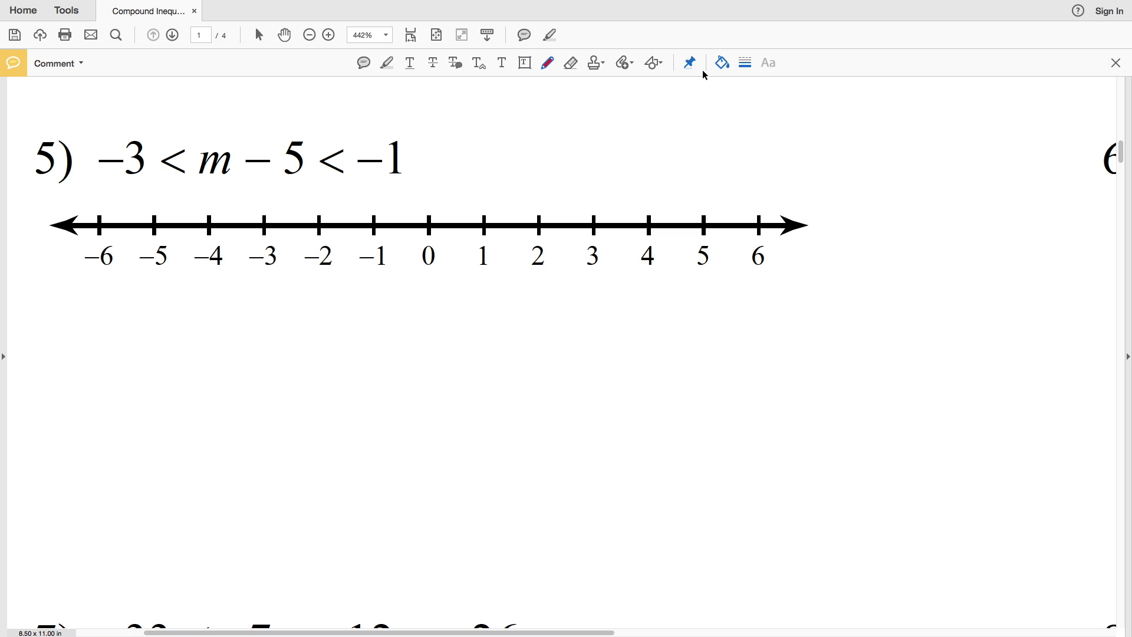
pyautogui.click(723, 62)
pyautogui.click(715, 143)
pyautogui.moveTo(221, 119); pyautogui.dragTo(255, 106)
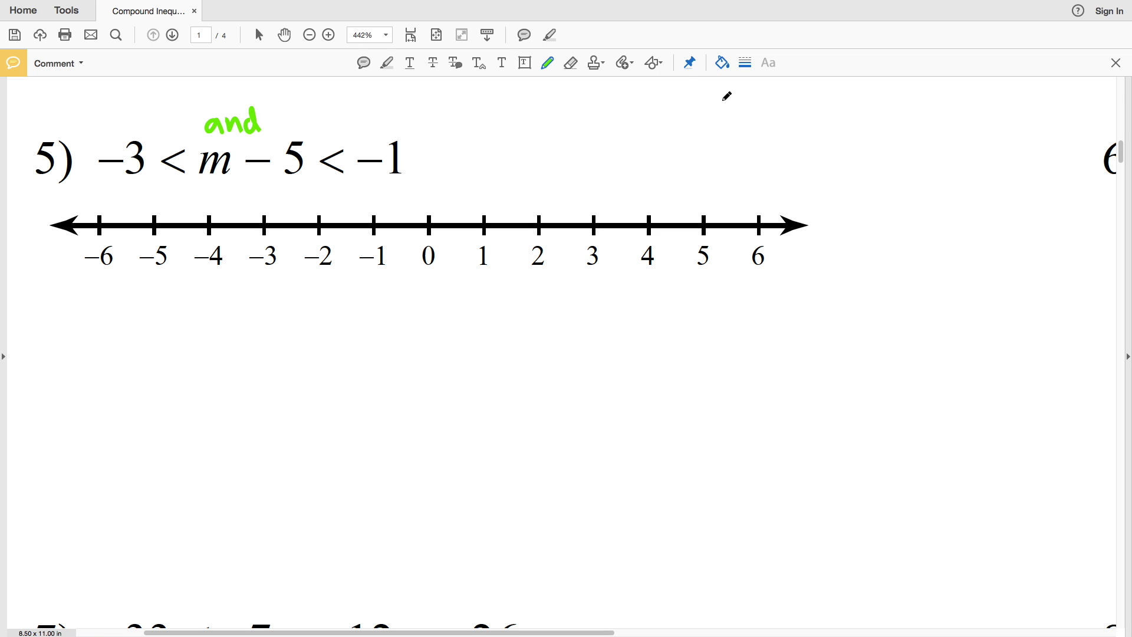
# Step: Copy -3 < m-5 < -1 in blue below problem 5's number line
pyautogui.click(727, 65)
pyautogui.click(715, 116)
pyautogui.moveTo(100, 330); pyautogui.dragTo(119, 329)
pyautogui.moveTo(126, 314); pyautogui.dragTo(122, 344)
pyautogui.moveTo(206, 334); pyautogui.dragTo(221, 340)
pyautogui.moveTo(229, 324); pyautogui.dragTo(243, 321)
pyautogui.moveTo(253, 308)
pyautogui.mouseDown()
pyautogui.moveTo(252, 333)
pyautogui.moveTo(283, 305)
pyautogui.mouseUp()
pyautogui.moveTo(313, 304)
pyautogui.mouseDown()
pyautogui.moveTo(312, 325)
pyautogui.moveTo(342, 320)
pyautogui.mouseUp()
pyautogui.moveTo(357, 302); pyautogui.dragTo(362, 332)
# Step: Write and underline +5 under each part: -3, m-5 and -1
pyautogui.moveTo(241, 352); pyautogui.dragTo(242, 369)
pyautogui.moveTo(234, 360)
pyautogui.mouseDown()
pyautogui.moveTo(247, 358)
pyautogui.moveTo(247, 373)
pyautogui.mouseUp()
pyautogui.moveTo(257, 348)
pyautogui.mouseDown()
pyautogui.moveTo(276, 346)
pyautogui.moveTo(280, 372)
pyautogui.mouseUp()
pyautogui.moveTo(87, 371)
pyautogui.mouseDown()
pyautogui.moveTo(103, 372)
pyautogui.moveTo(96, 379)
pyautogui.mouseUp()
pyautogui.moveTo(116, 361)
pyautogui.mouseDown()
pyautogui.moveTo(125, 376)
pyautogui.moveTo(110, 382)
pyautogui.mouseUp()
pyautogui.moveTo(118, 361); pyautogui.dragTo(138, 358)
pyautogui.moveTo(90, 397); pyautogui.dragTo(138, 390)
pyautogui.moveTo(341, 353); pyautogui.dragTo(348, 359)
pyautogui.moveTo(357, 340)
pyautogui.mouseDown()
pyautogui.moveTo(368, 352)
pyautogui.moveTo(354, 363)
pyautogui.mouseUp()
pyautogui.moveTo(360, 340); pyautogui.dragTo(383, 338)
pyautogui.moveTo(346, 375); pyautogui.dragTo(379, 372)
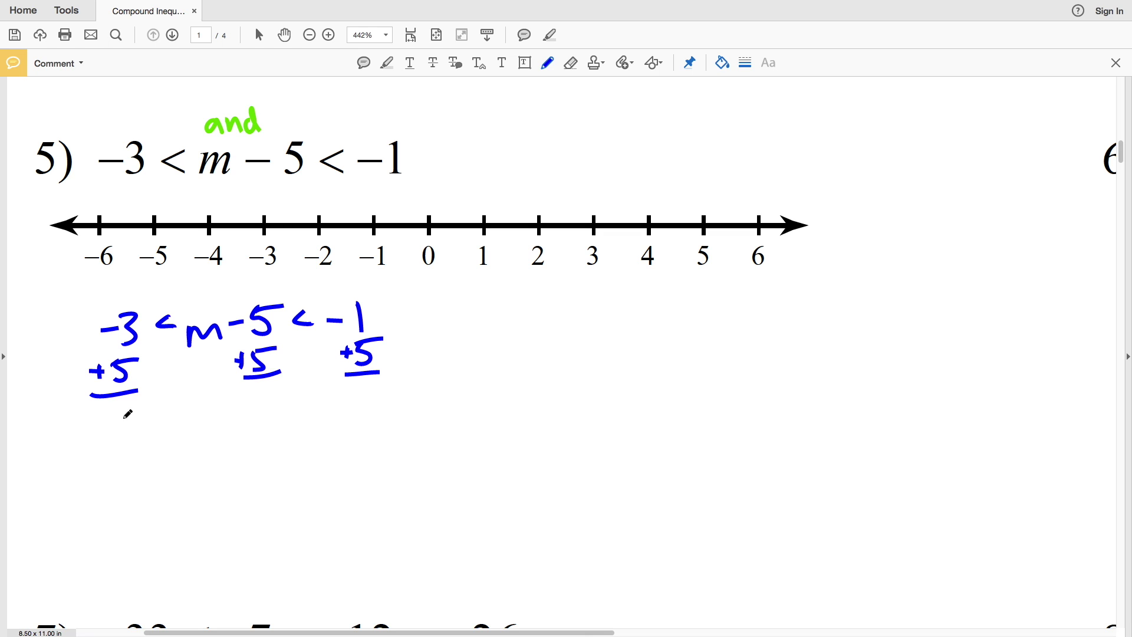
# Step: Write the result 2 < m < 4 on the line below
pyautogui.moveTo(121, 418)
pyautogui.mouseDown()
pyautogui.moveTo(117, 442)
pyautogui.moveTo(141, 441)
pyautogui.mouseUp()
pyautogui.moveTo(176, 407)
pyautogui.mouseDown()
pyautogui.moveTo(179, 423)
pyautogui.moveTo(212, 420)
pyautogui.moveTo(229, 433)
pyautogui.mouseUp()
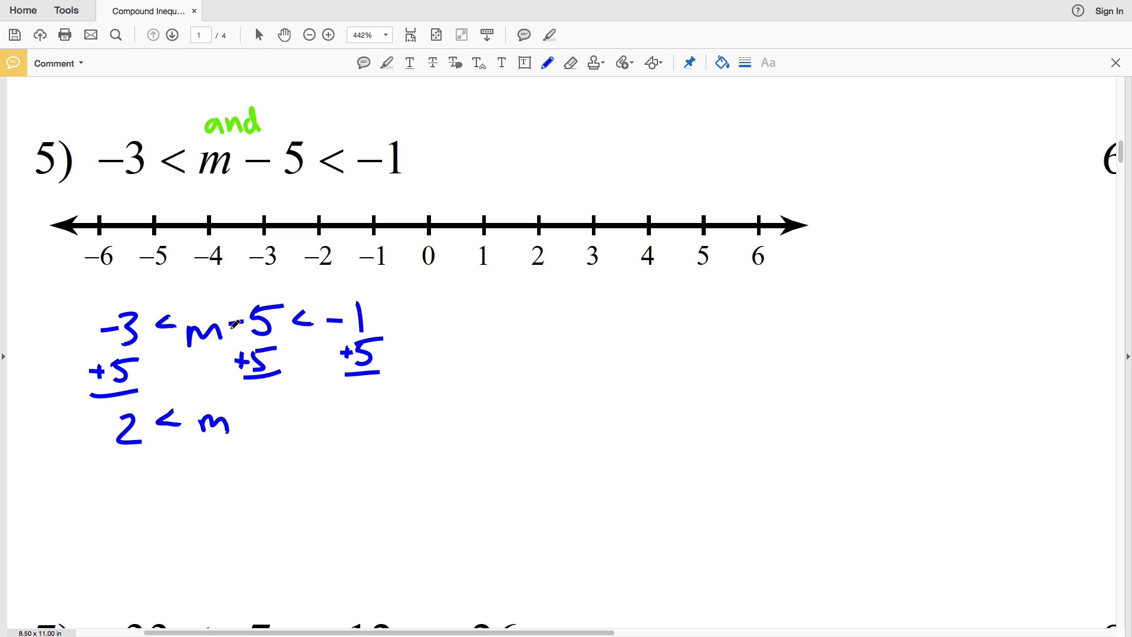
pyautogui.moveTo(284, 403); pyautogui.dragTo(290, 418)
pyautogui.moveTo(313, 396)
pyautogui.mouseDown()
pyautogui.moveTo(339, 415)
pyautogui.moveTo(334, 434)
pyautogui.mouseUp()
# Step: Draw a red box around the answer 2 < m < 4
pyautogui.click(721, 64)
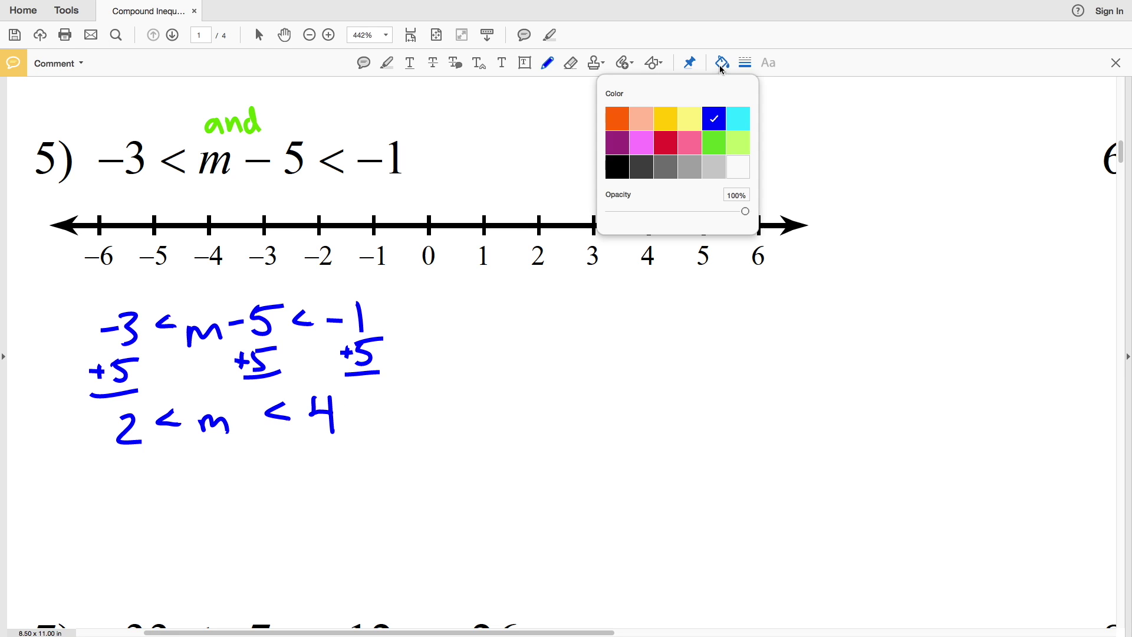
pyautogui.click(668, 136)
pyautogui.moveTo(110, 402)
pyautogui.mouseDown()
pyautogui.moveTo(105, 457)
pyautogui.moveTo(278, 451)
pyautogui.moveTo(357, 401)
pyautogui.moveTo(261, 389)
pyautogui.moveTo(108, 402)
pyautogui.mouseUp()
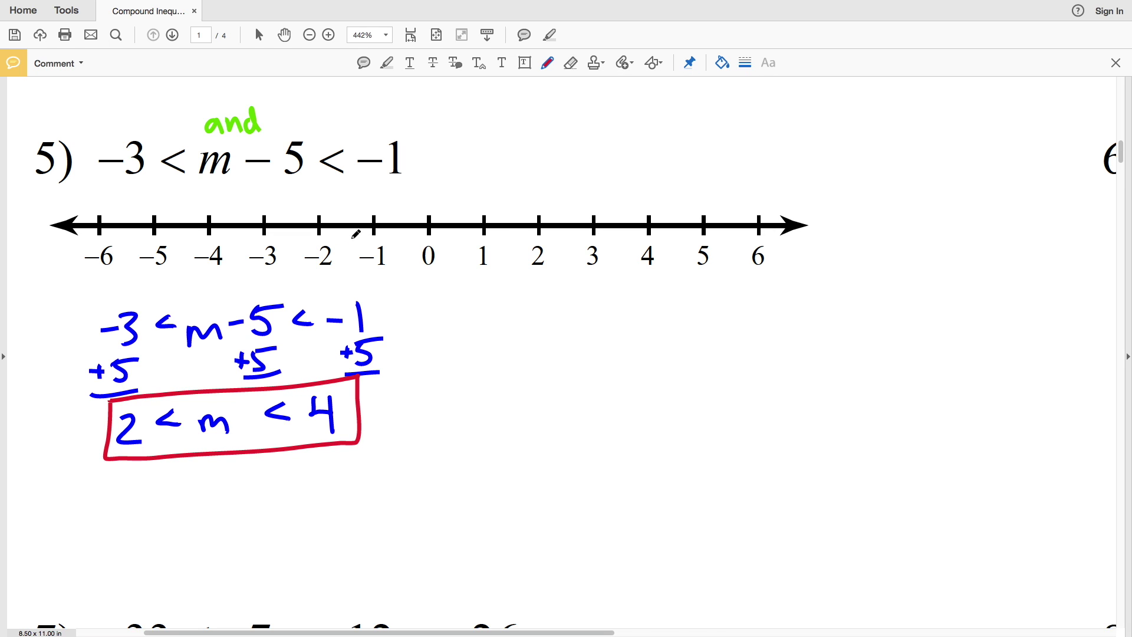
# Step: Graph 2 < m < 4 in red with open circles at 2 and 4 joined by a line
pyautogui.moveTo(540, 217); pyautogui.dragTo(538, 218)
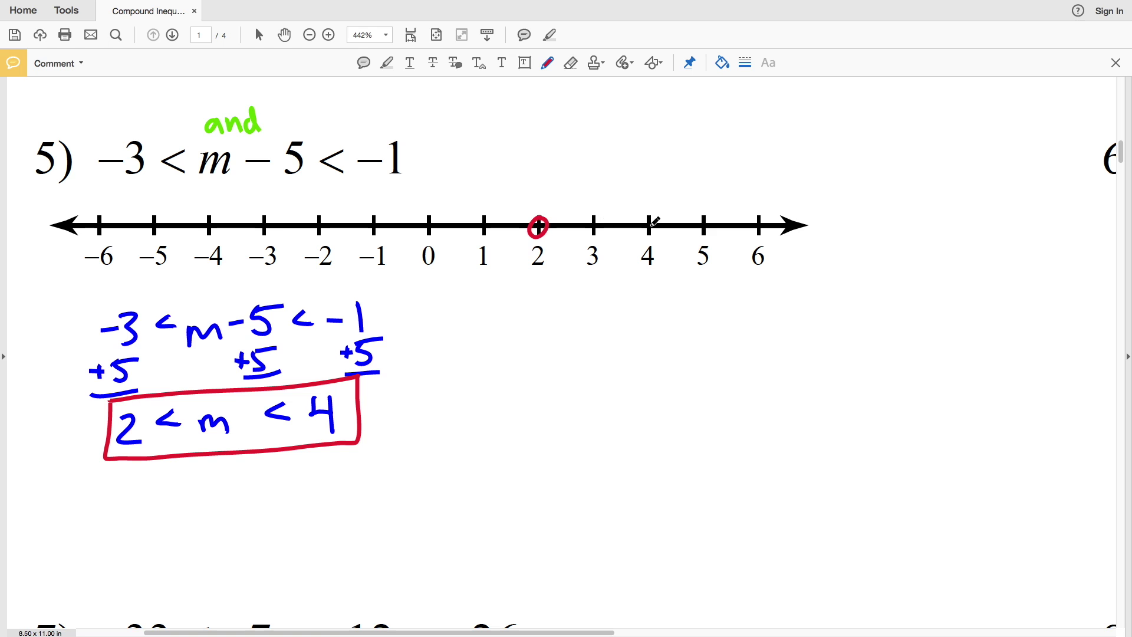
pyautogui.moveTo(650, 216)
pyautogui.mouseDown()
pyautogui.moveTo(657, 228)
pyautogui.moveTo(648, 216)
pyautogui.mouseUp()
pyautogui.moveTo(549, 223); pyautogui.dragTo(642, 224)
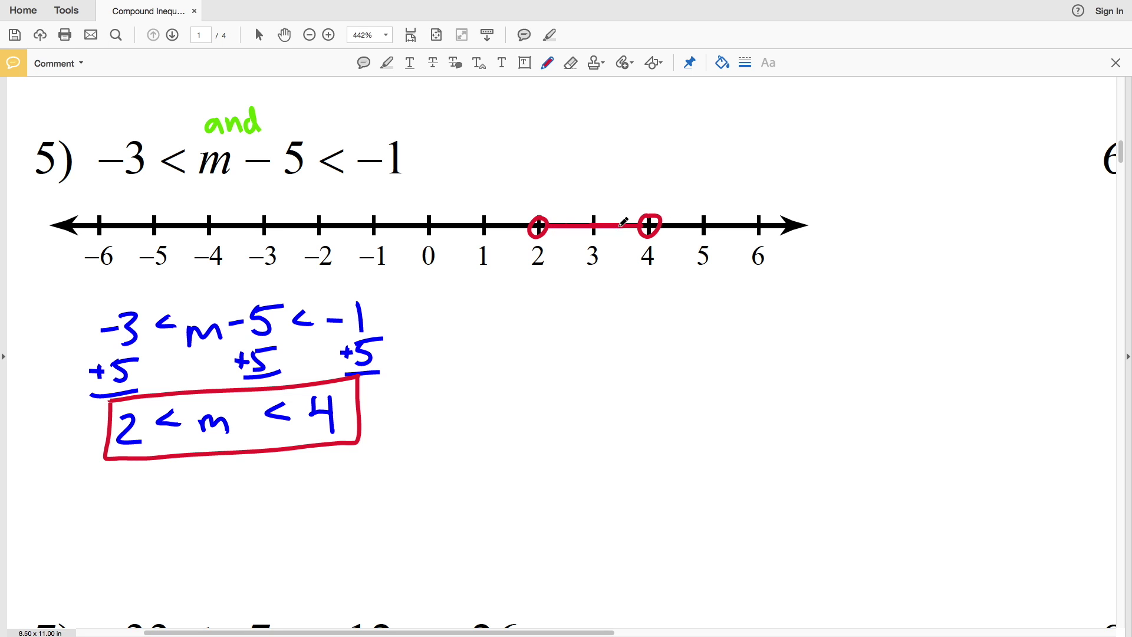
pyautogui.hscroll(10, 647, 220)
pyautogui.scroll(1, 647, 223)
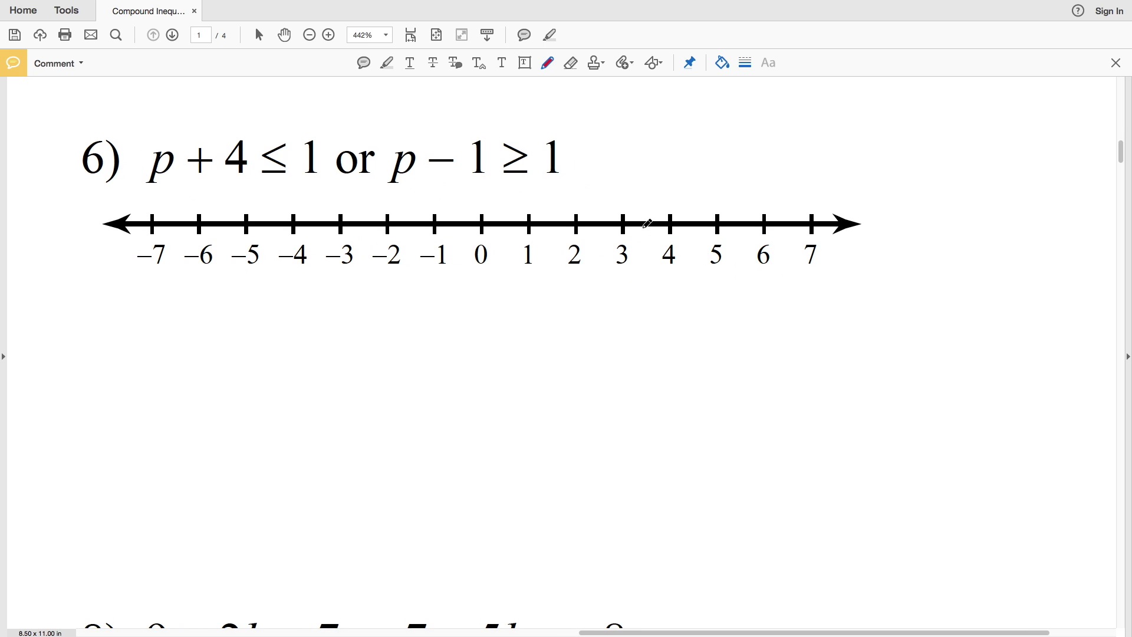
# Step: Circle 'or' in green, then copy p+4 ≤ 1 or p-1 ≥ 1 in blue below the number line
pyautogui.click(722, 62)
pyautogui.moveTo(347, 143); pyautogui.dragTo(354, 142)
pyautogui.click(722, 63)
pyautogui.click(677, 136)
pyautogui.moveTo(135, 299); pyautogui.dragTo(214, 324)
pyautogui.moveTo(236, 285); pyautogui.dragTo(271, 319)
pyautogui.moveTo(387, 302); pyautogui.dragTo(406, 307)
pyautogui.moveTo(442, 284)
pyautogui.mouseDown()
pyautogui.moveTo(448, 310)
pyautogui.moveTo(470, 298)
pyautogui.mouseUp()
pyautogui.moveTo(469, 307); pyautogui.dragTo(491, 302)
pyautogui.moveTo(508, 282); pyautogui.dragTo(510, 310)
pyautogui.moveTo(325, 298); pyautogui.dragTo(344, 299)
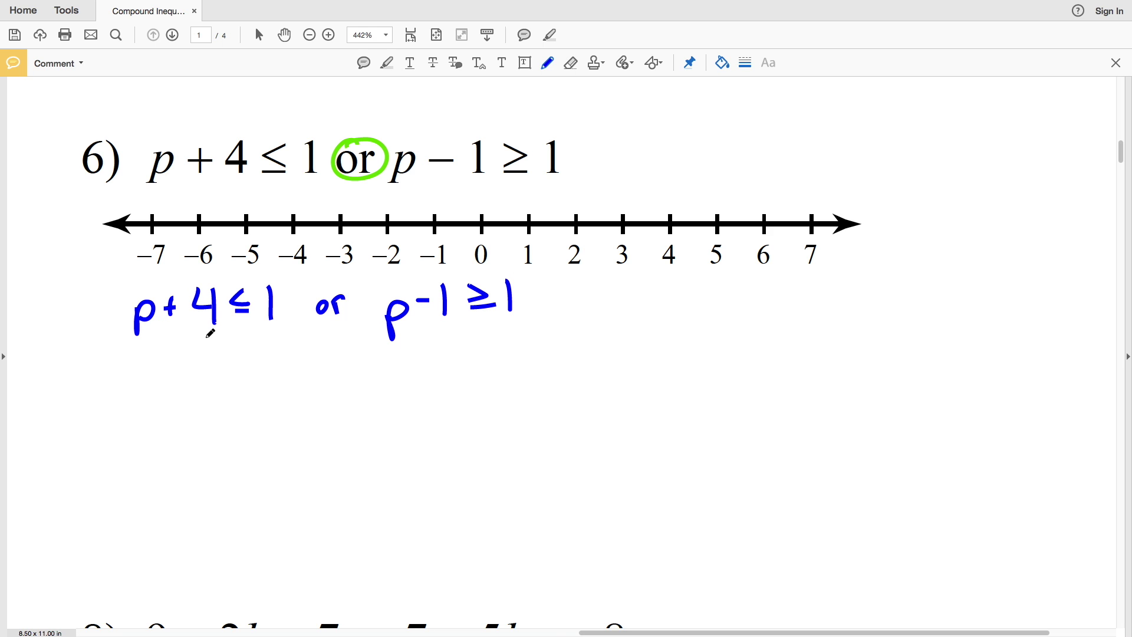
# Step: Subtract 4 from both sides of p+4 ≤ 1 to get p ≤ -3
pyautogui.moveTo(181, 344); pyautogui.dragTo(193, 342)
pyautogui.moveTo(202, 328); pyautogui.dragTo(219, 362)
pyautogui.moveTo(181, 363)
pyautogui.mouseDown()
pyautogui.moveTo(231, 366)
pyautogui.moveTo(259, 341)
pyautogui.mouseUp()
pyautogui.moveTo(269, 330); pyautogui.dragTo(287, 359)
pyautogui.moveTo(256, 358); pyautogui.dragTo(290, 359)
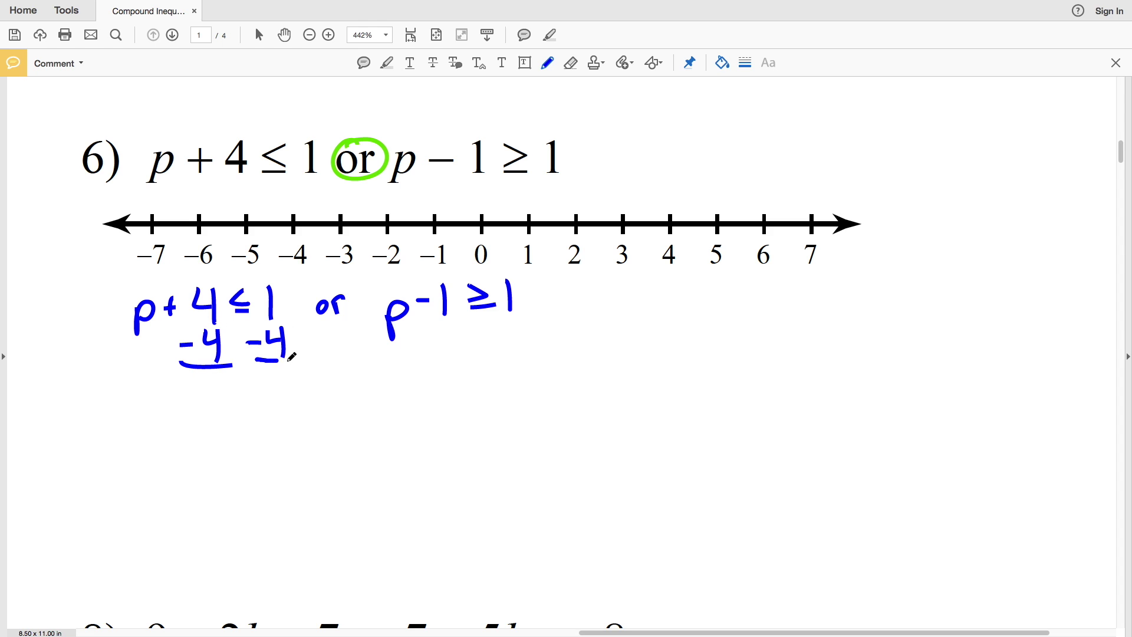
pyautogui.moveTo(207, 399); pyautogui.dragTo(201, 427)
pyautogui.moveTo(203, 406)
pyautogui.mouseDown()
pyautogui.moveTo(282, 395)
pyautogui.moveTo(271, 412)
pyautogui.mouseUp()
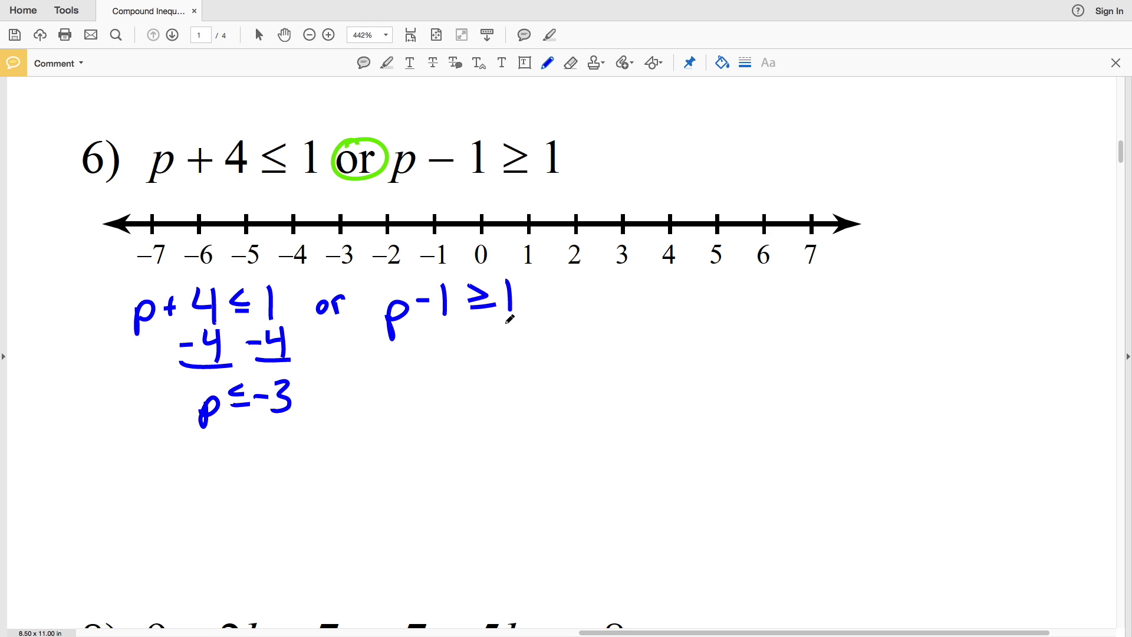
# Step: Add 1 to both sides of p-1 ≥ 1 to get p ≥ 2, with 'or' between results
pyautogui.moveTo(419, 333); pyautogui.dragTo(431, 333)
pyautogui.moveTo(425, 326)
pyautogui.mouseDown()
pyautogui.moveTo(425, 340)
pyautogui.moveTo(458, 349)
pyautogui.moveTo(504, 330)
pyautogui.mouseUp()
pyautogui.moveTo(521, 315)
pyautogui.mouseDown()
pyautogui.moveTo(522, 336)
pyautogui.moveTo(538, 341)
pyautogui.mouseUp()
pyautogui.moveTo(437, 385)
pyautogui.mouseDown()
pyautogui.moveTo(439, 399)
pyautogui.moveTo(514, 370)
pyautogui.moveTo(529, 384)
pyautogui.mouseUp()
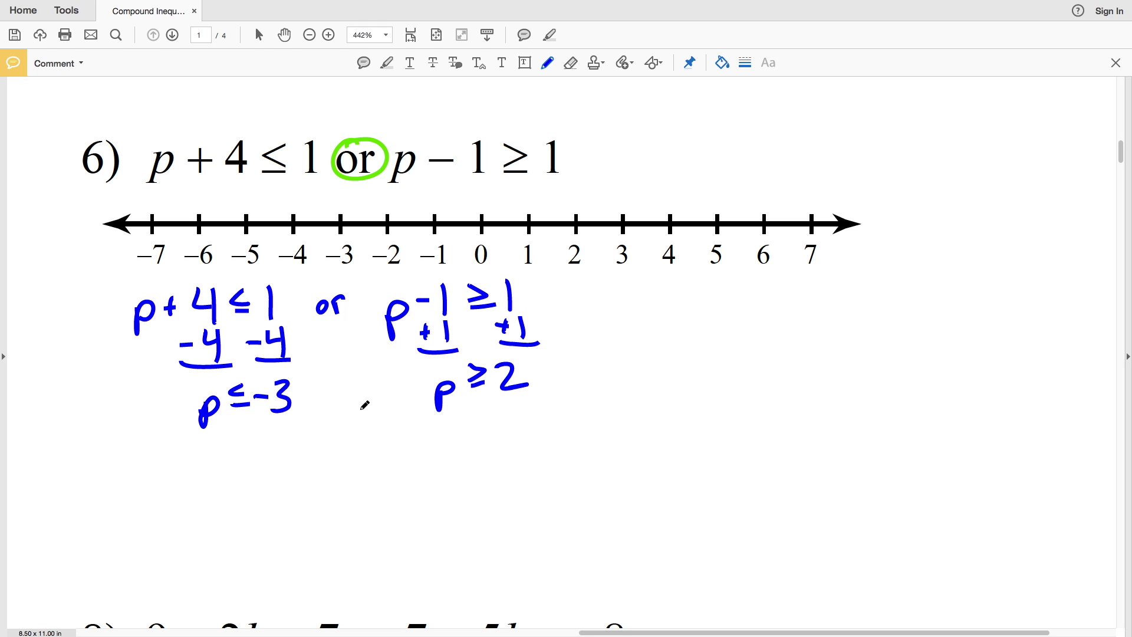
pyautogui.moveTo(362, 390)
pyautogui.mouseDown()
pyautogui.moveTo(353, 412)
pyautogui.moveTo(363, 392)
pyautogui.mouseUp()
pyautogui.moveTo(370, 395)
pyautogui.mouseDown()
pyautogui.moveTo(371, 413)
pyautogui.moveTo(387, 389)
pyautogui.mouseUp()
# Step: In red, box p ≤ -3 or p ≥ 2 and graph filled dots at -3 and 2 with outward rays
pyautogui.click(721, 62)
pyautogui.click(694, 119)
pyautogui.moveTo(184, 380)
pyautogui.mouseDown()
pyautogui.moveTo(177, 442)
pyautogui.moveTo(430, 417)
pyautogui.moveTo(543, 377)
pyautogui.moveTo(452, 352)
pyautogui.moveTo(180, 381)
pyautogui.mouseUp()
pyautogui.moveTo(344, 216)
pyautogui.mouseDown()
pyautogui.moveTo(119, 222)
pyautogui.moveTo(129, 213)
pyautogui.mouseUp()
pyautogui.moveTo(578, 215); pyautogui.dragTo(575, 222)
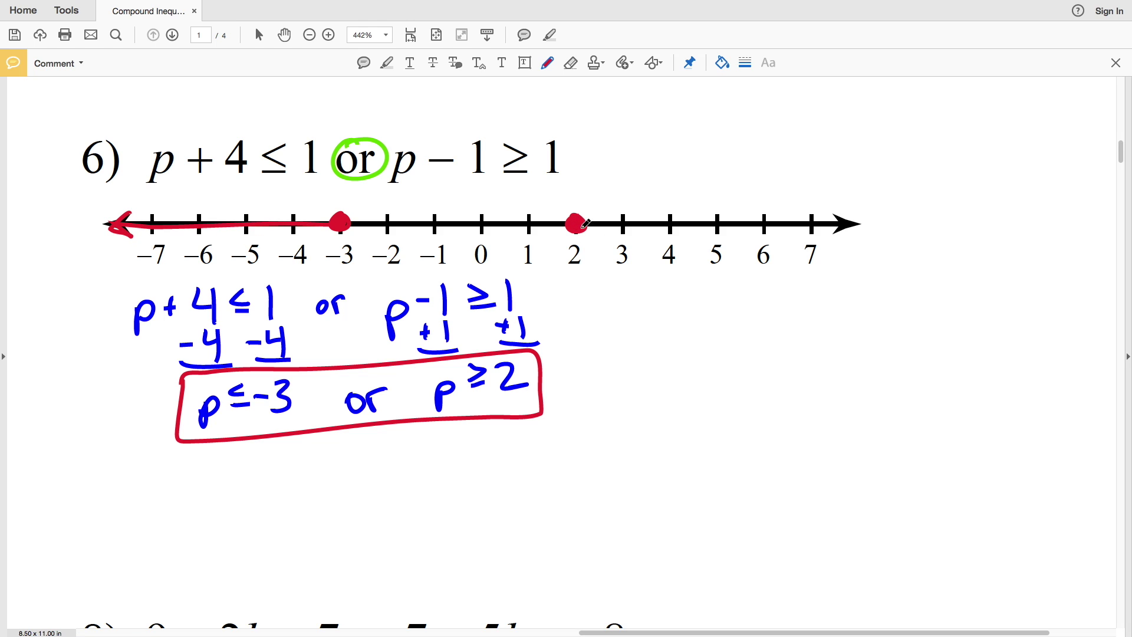
pyautogui.moveTo(598, 223)
pyautogui.mouseDown()
pyautogui.moveTo(848, 222)
pyautogui.moveTo(831, 235)
pyautogui.mouseUp()
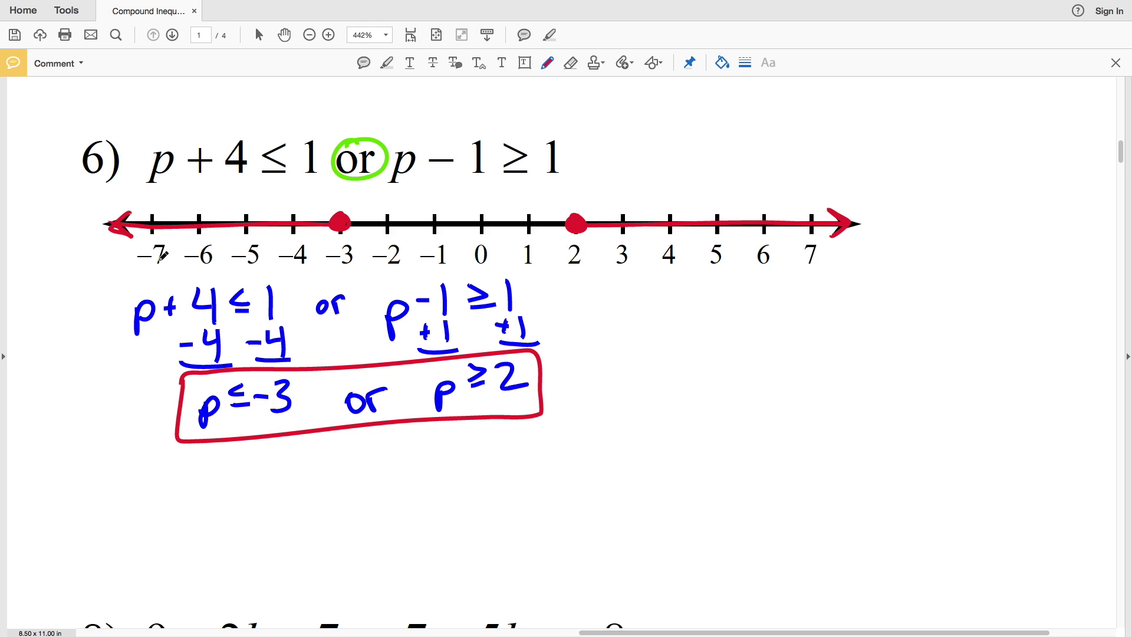